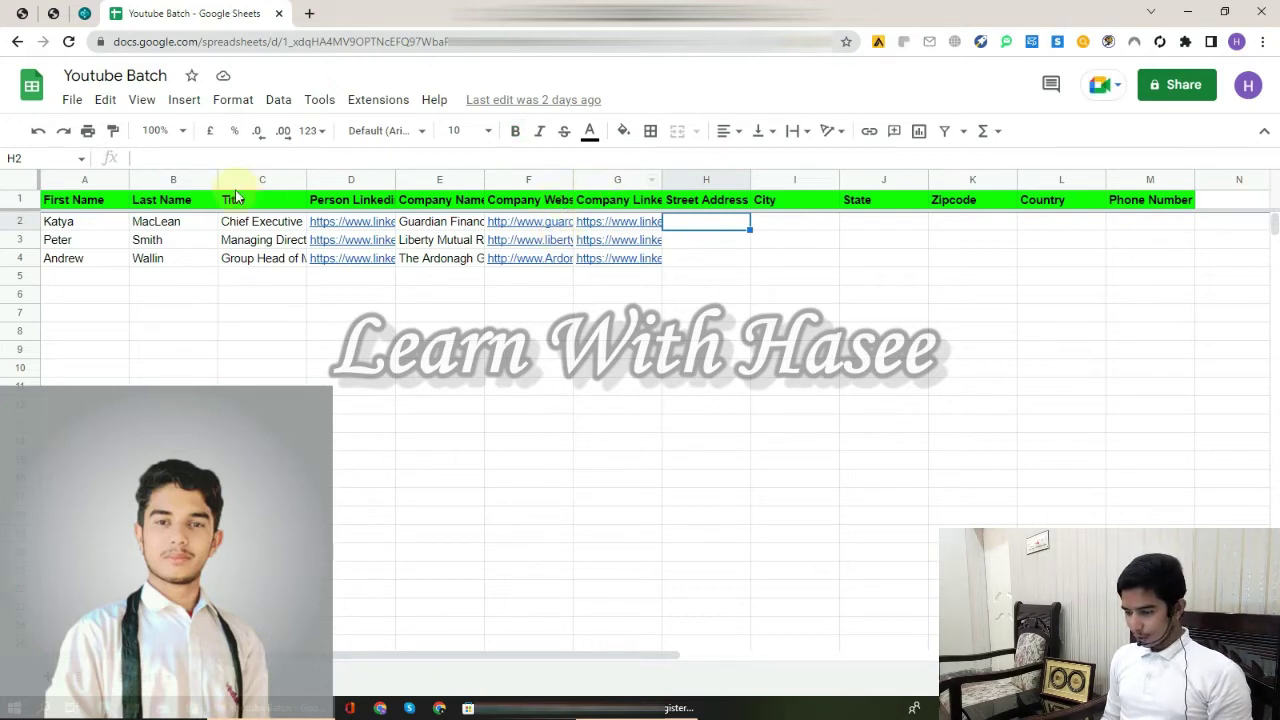
pyautogui.doubleClick(406, 222)
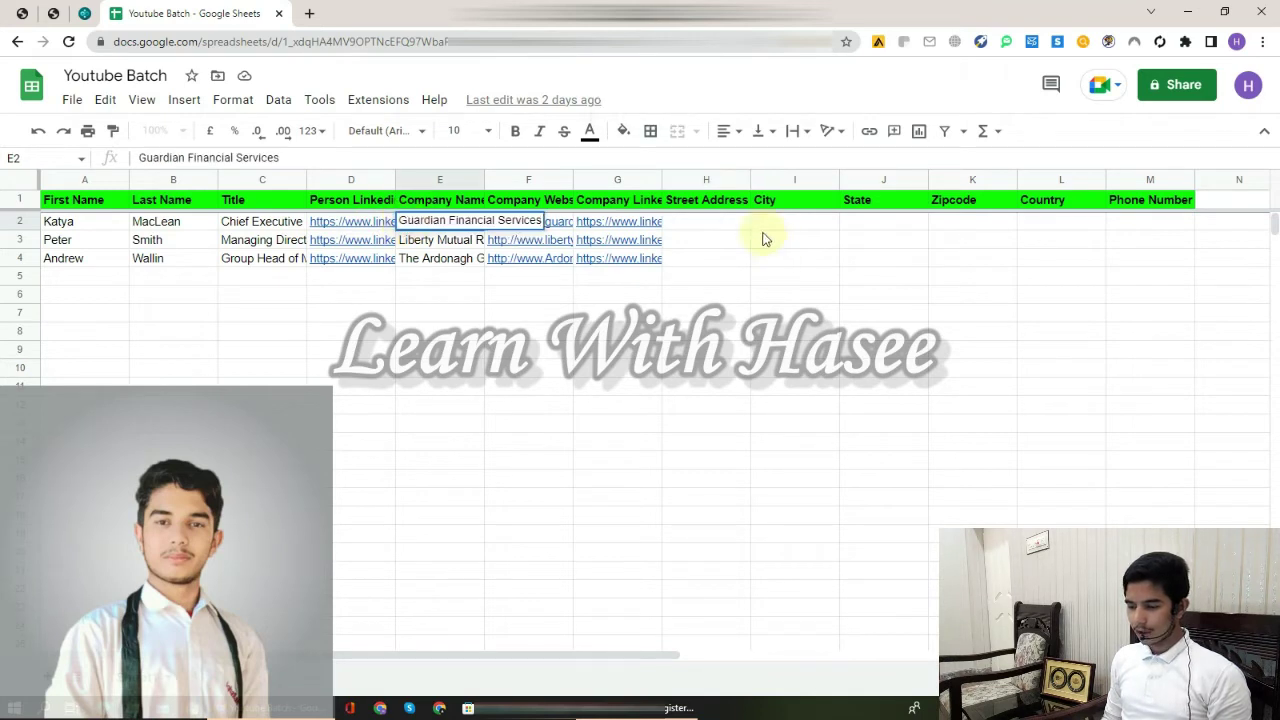
pyautogui.click(708, 230)
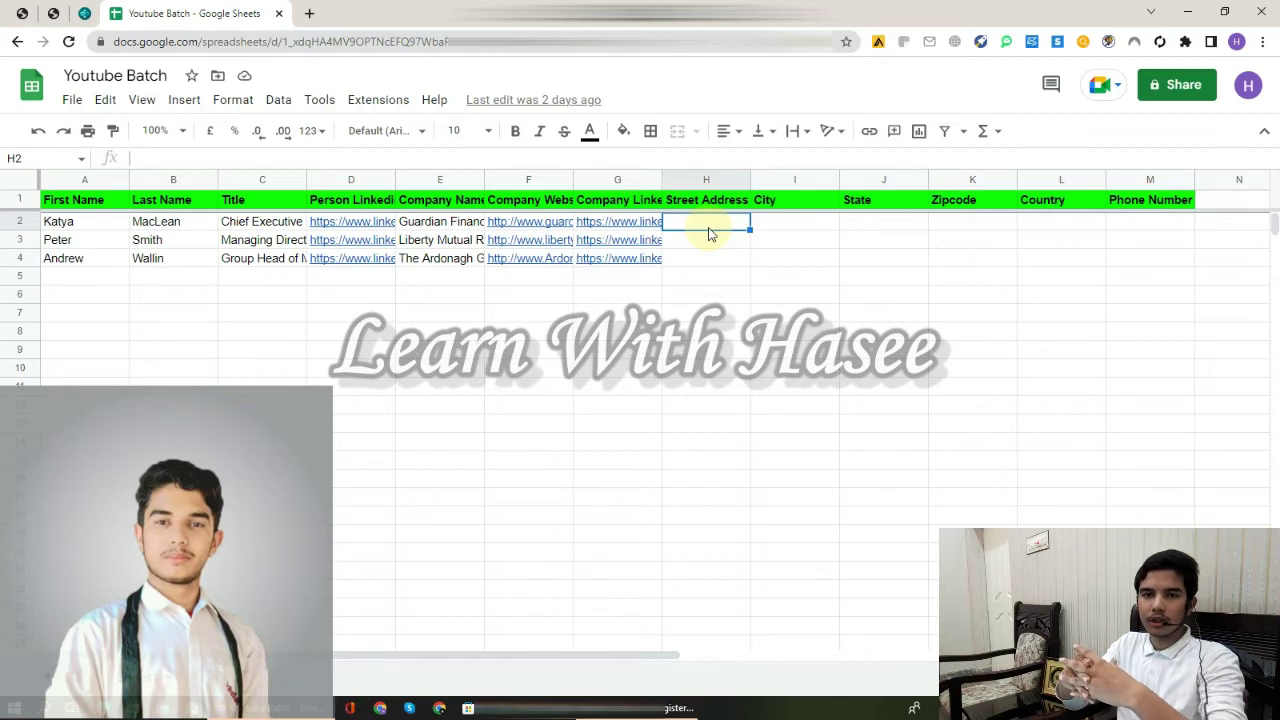
pyautogui.click(710, 234)
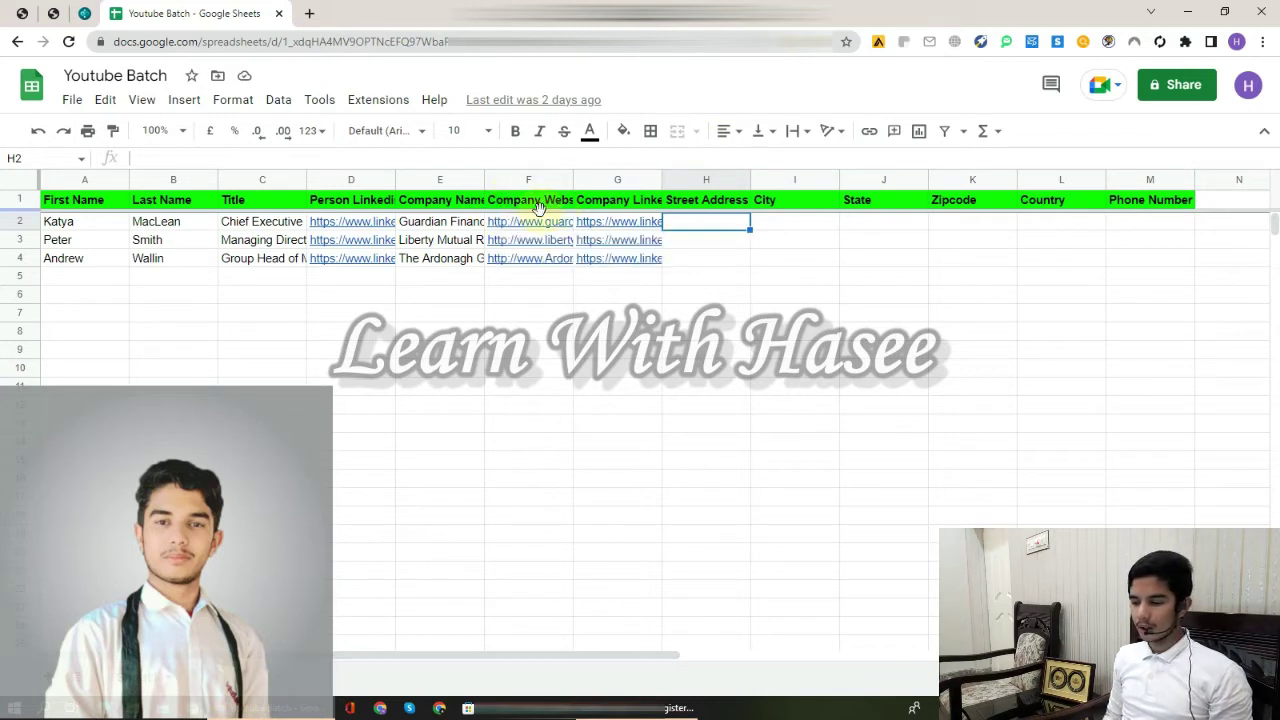
# Copy only the domain guardian1821.co.uk from the company website cell of the first record
pyautogui.click(519, 226)
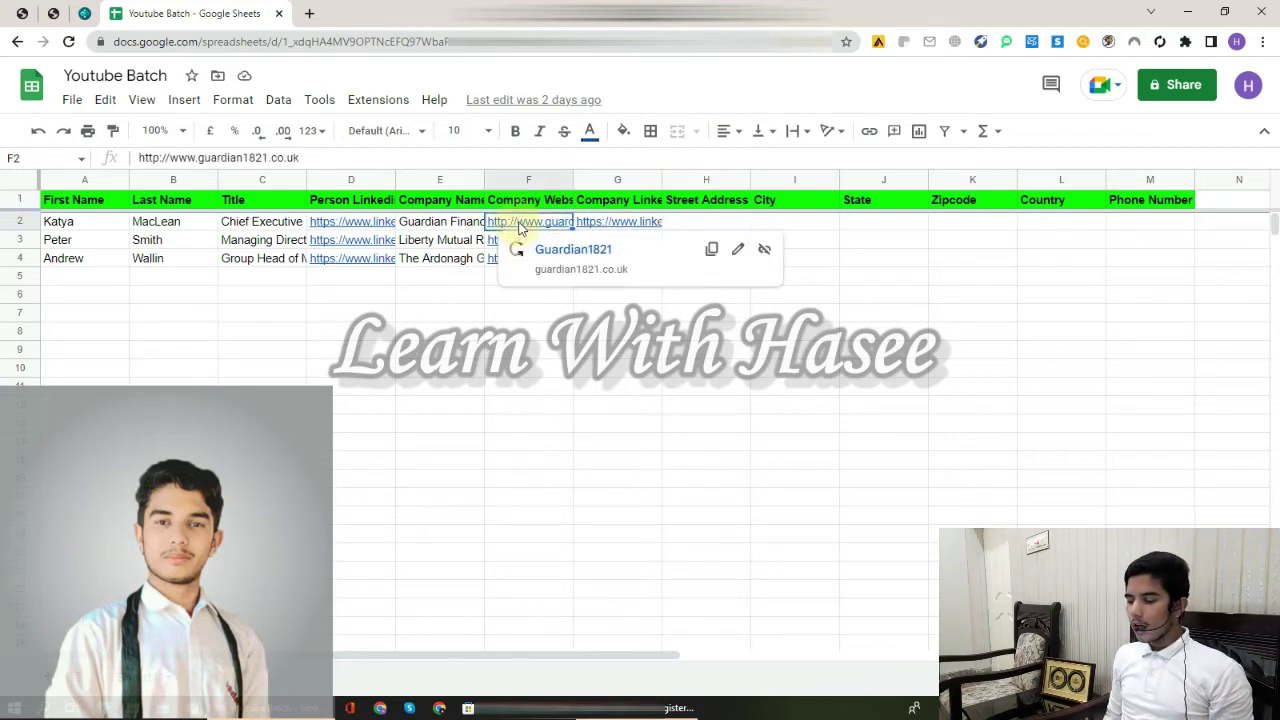
pyautogui.doubleClick(519, 222)
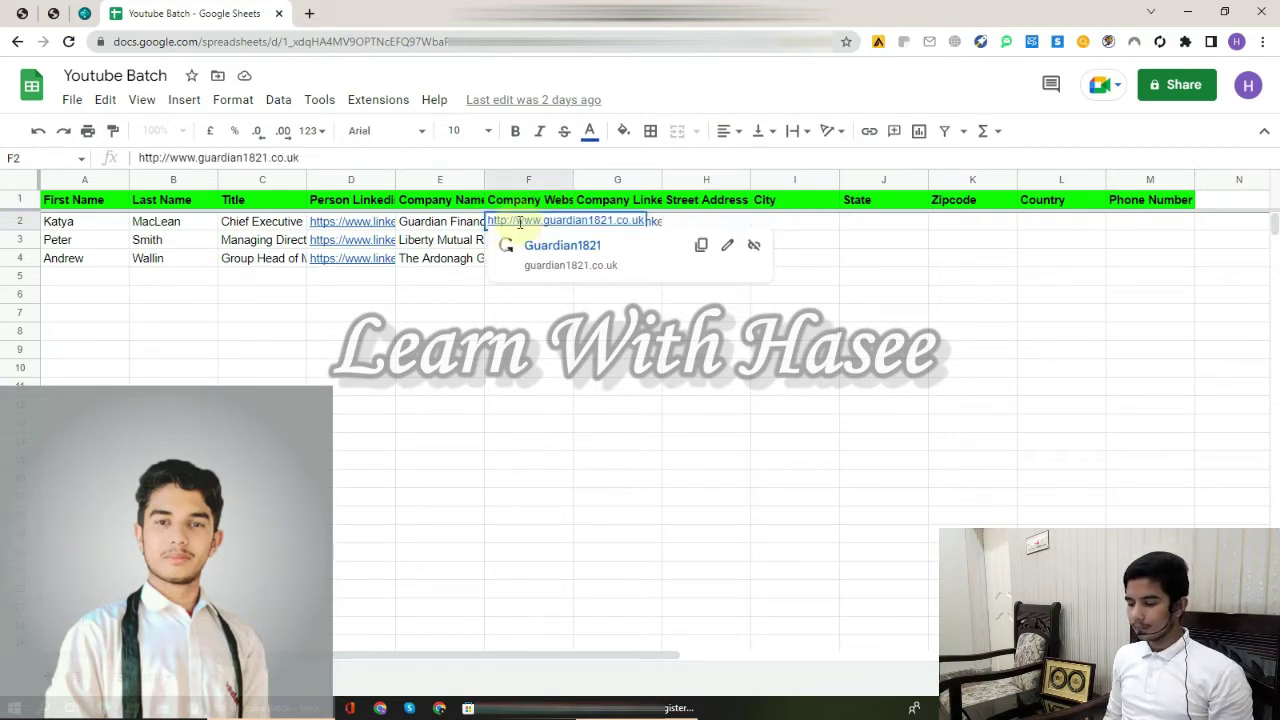
pyautogui.hotkey('shift', 'Left')
pyautogui.hotkey('shift', 'Left')
pyautogui.hotkey('shift', 'Left')
pyautogui.hotkey('shift', 'Left')
pyautogui.hotkey('shift', 'Left')
pyautogui.hotkey('shift', 'Left')
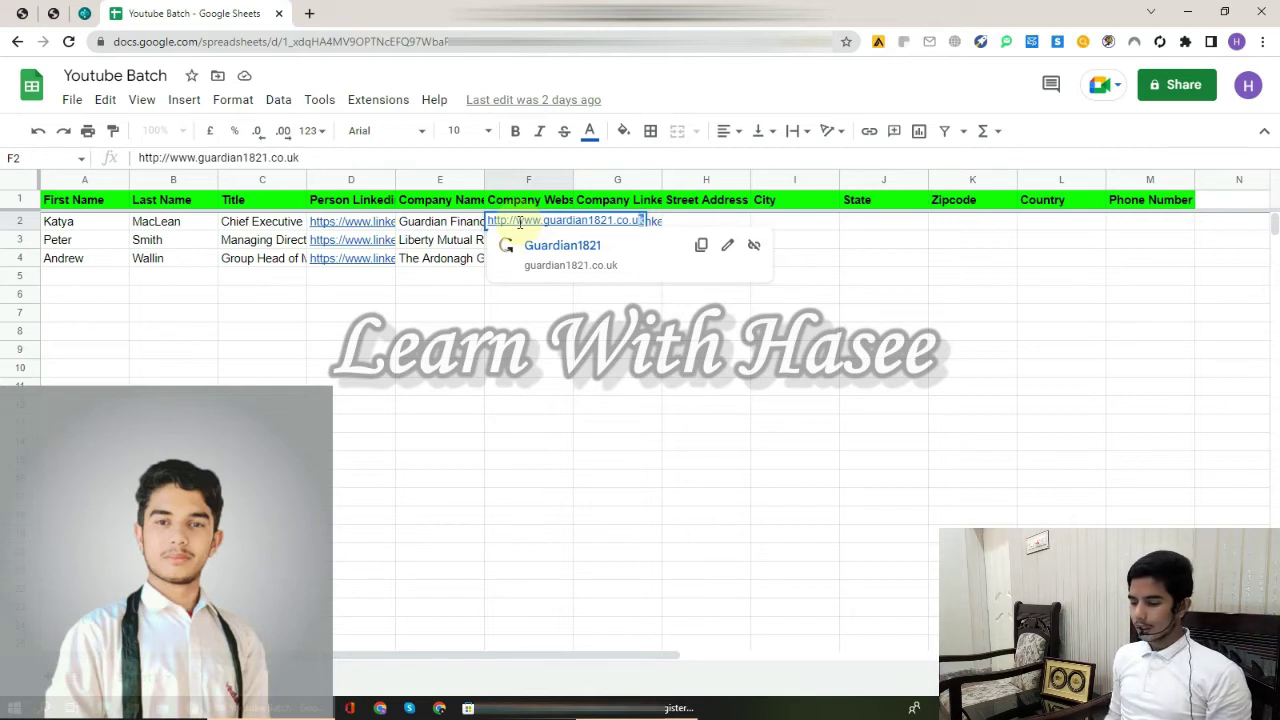
pyautogui.hotkey('shift', 'Left')
pyautogui.hotkey('shift', 'Left')
pyautogui.hotkey('shift', 'Left')
pyautogui.hotkey('shift', 'Left')
pyautogui.hotkey('shift', 'Left')
pyautogui.hotkey('shift', 'Left')
pyautogui.hotkey('shift', 'Left')
pyautogui.hotkey('shift', 'Left')
pyautogui.hotkey('shift', 'Left')
pyautogui.hotkey('shift', 'Left')
pyautogui.hotkey('shift', 'Left')
pyautogui.hotkey('shift', 'Left')
pyautogui.hotkey('ctrl', 'c')
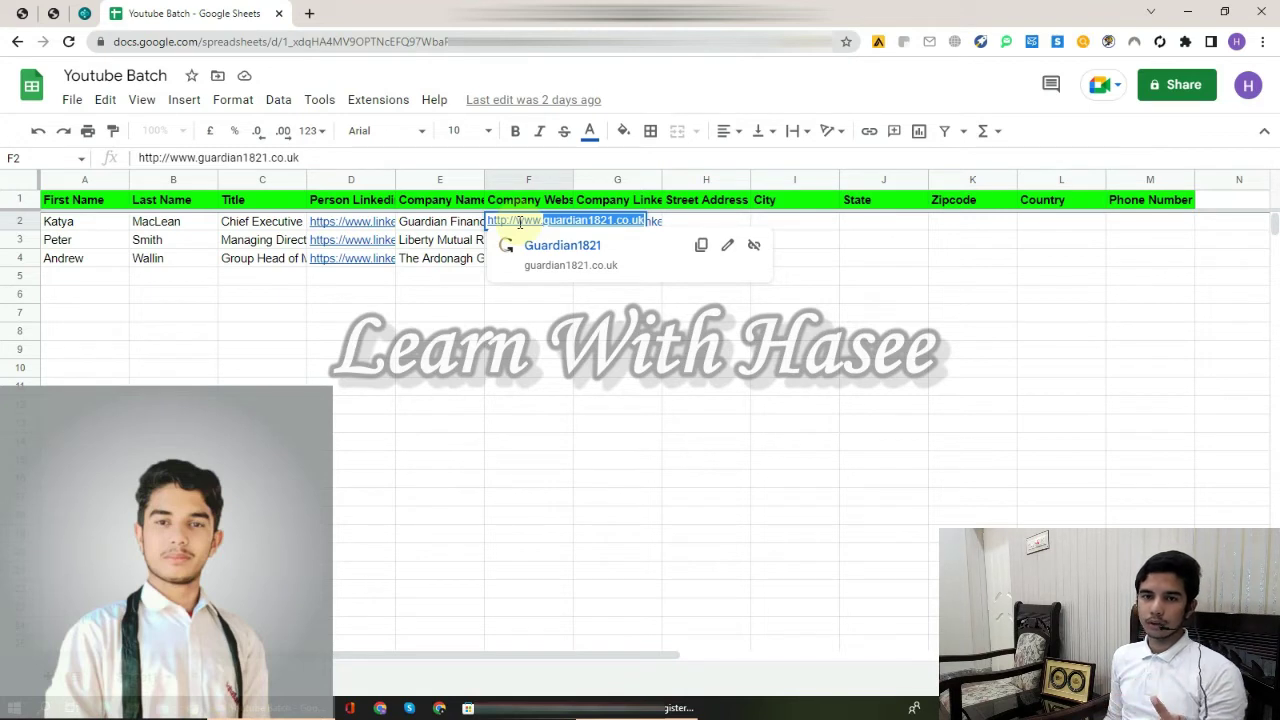
# Search Google in a new tab for "guardian1821.co.uk" in quotation marks followed by zoominfo
pyautogui.hotkey('ctrl', 't')
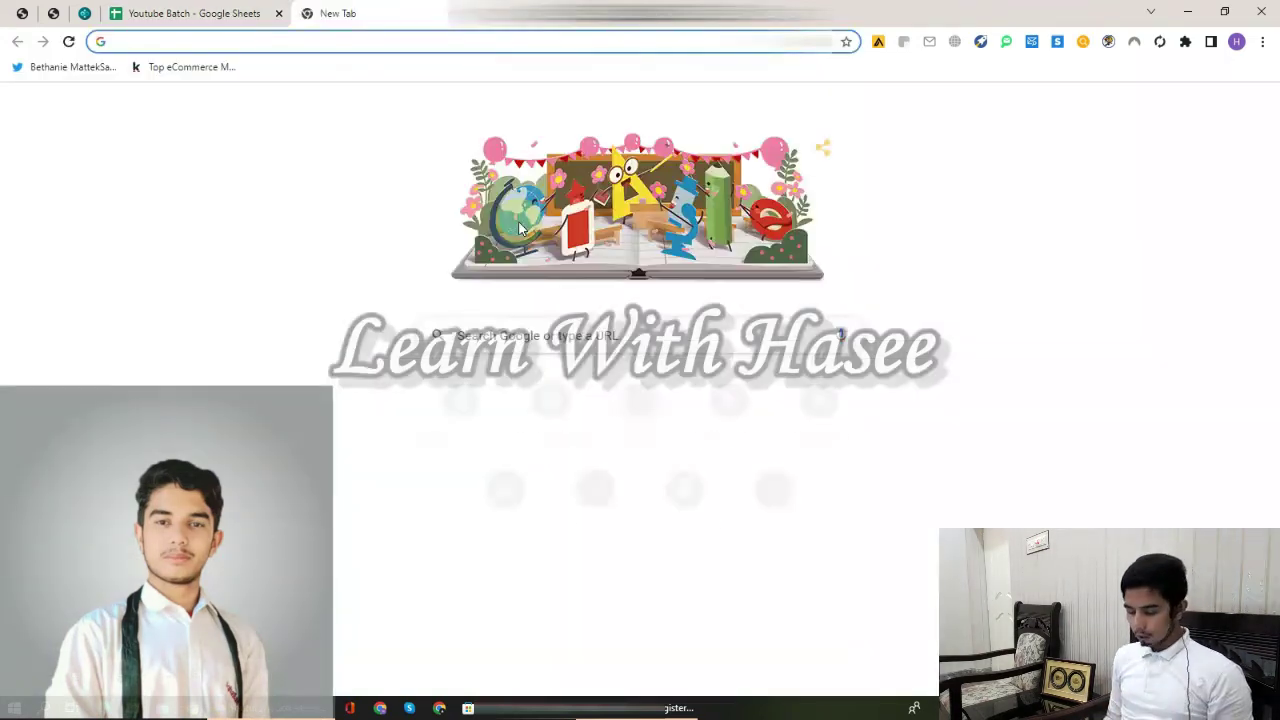
pyautogui.write('"')
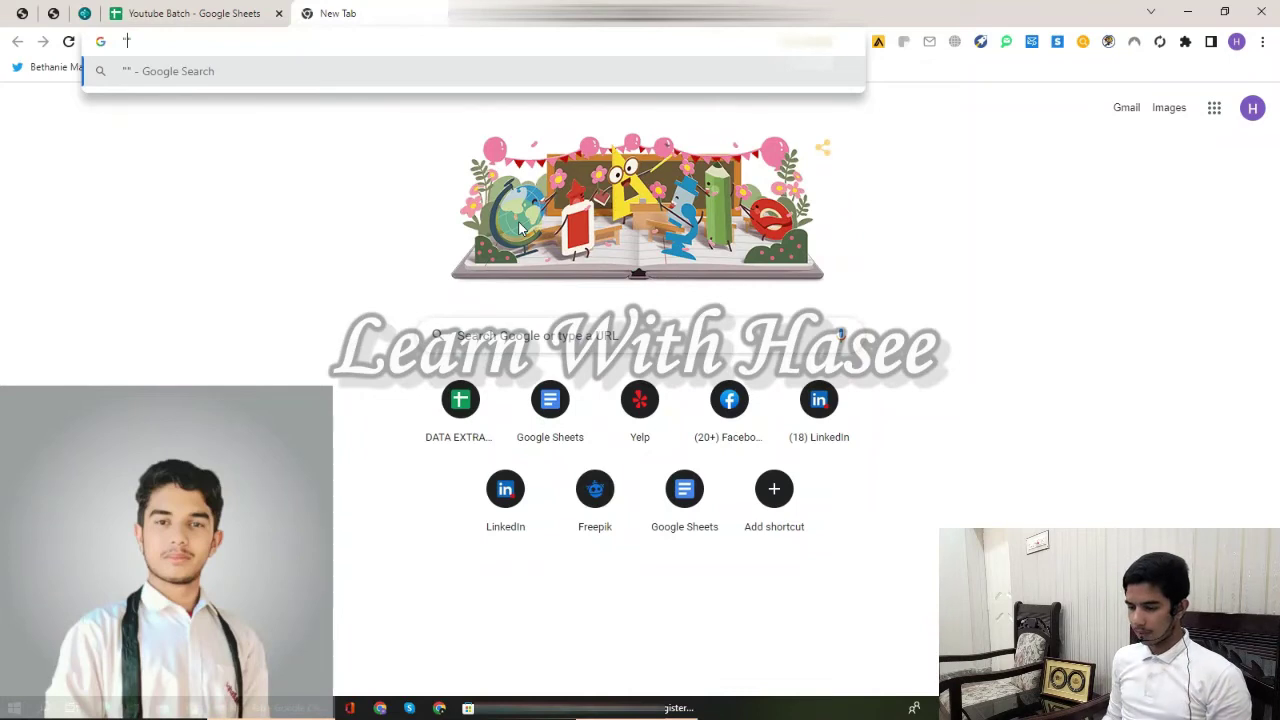
pyautogui.hotkey('ctrl', 'v')
pyautogui.write('" n')
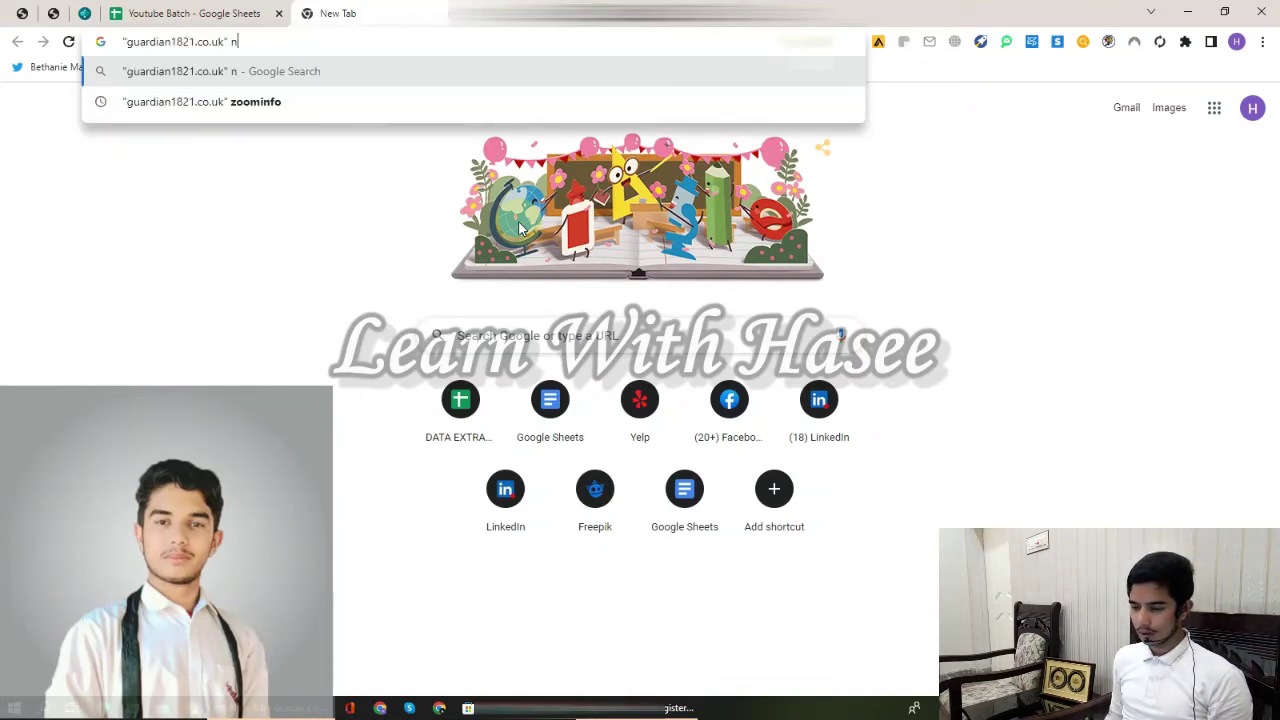
pyautogui.press('BackSpace')
pyautogui.write('zoom')
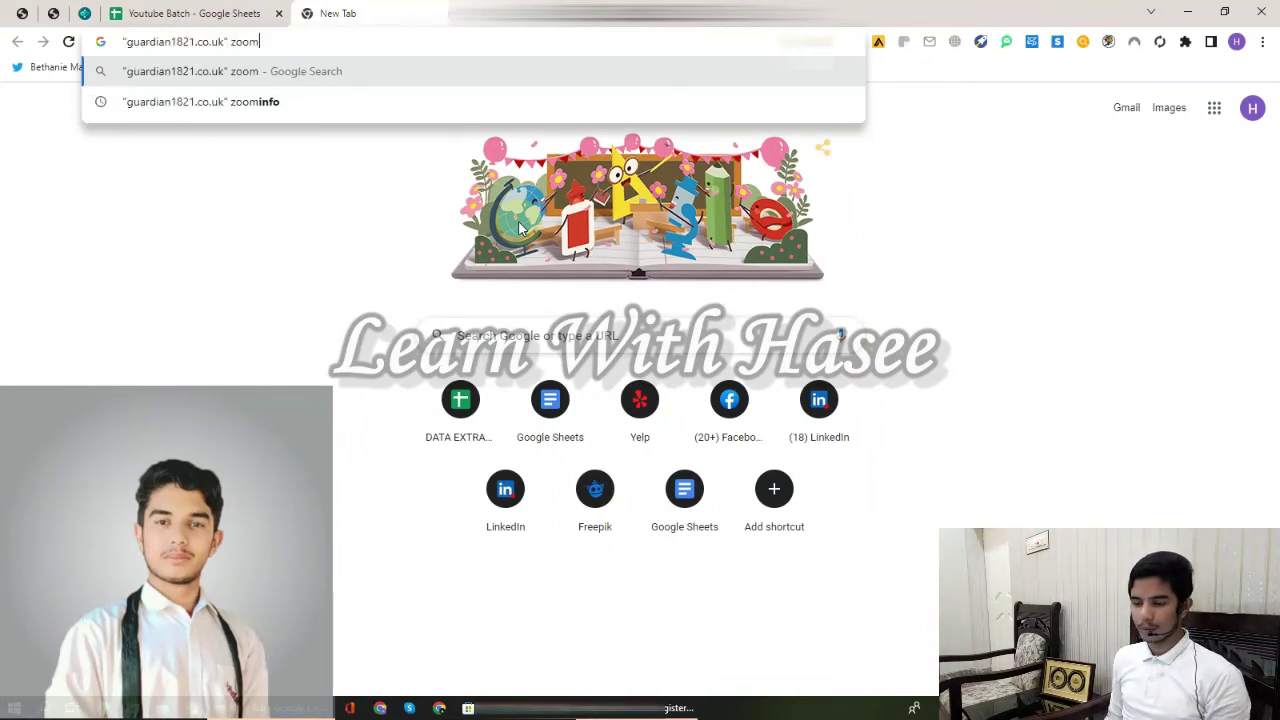
pyautogui.write('info')
pyautogui.press('Return')
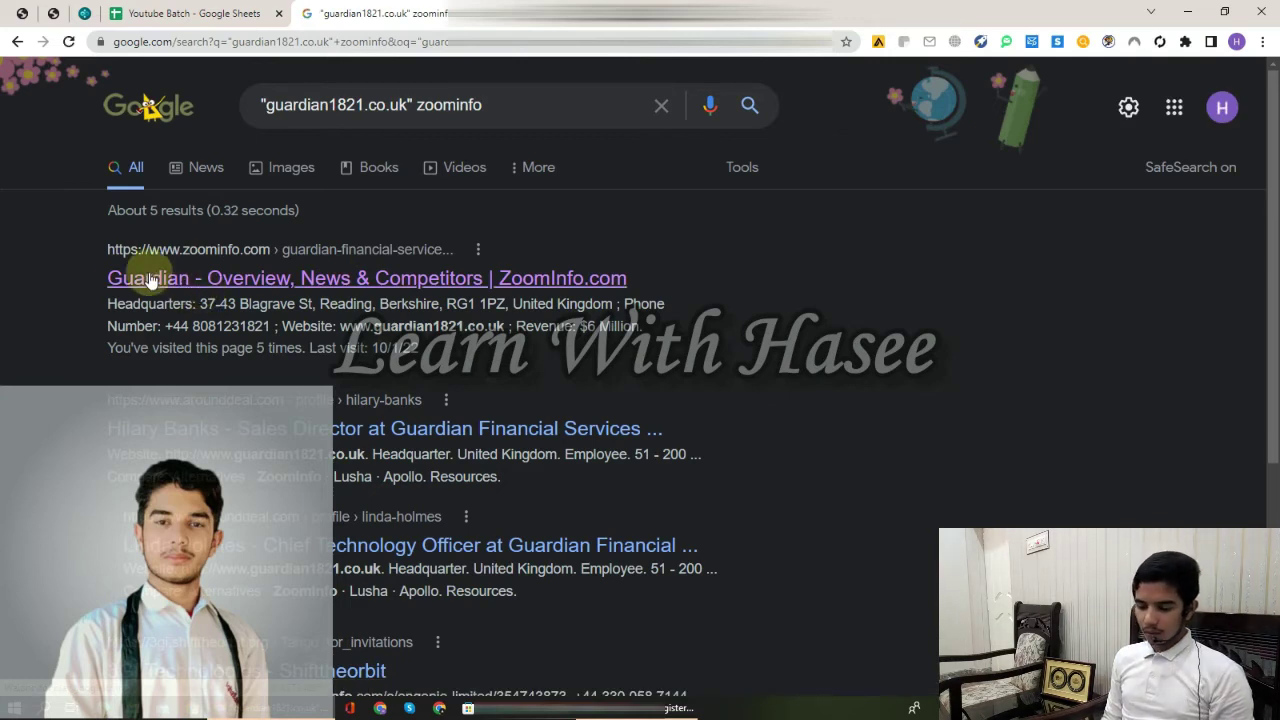
# Open Guardian's ZoomInfo overview from the search results and complete the human verification by selecting every lion image
pyautogui.click(270, 287)
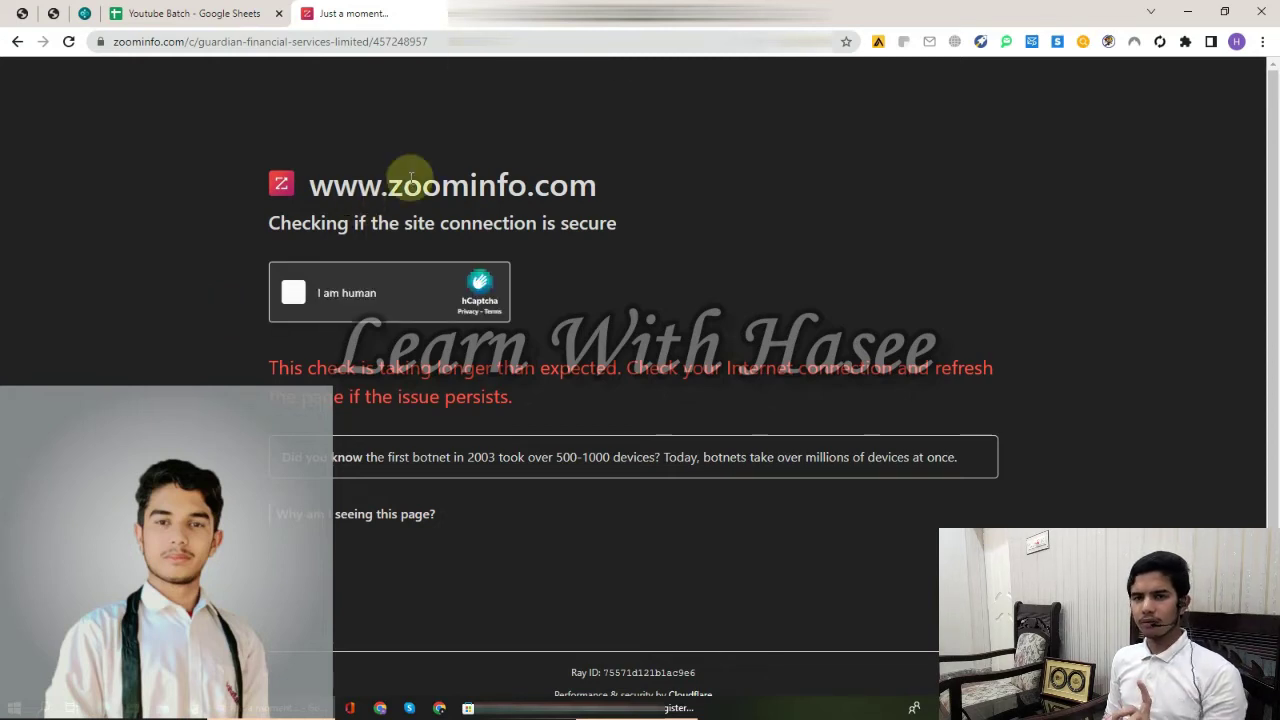
pyautogui.click(290, 296)
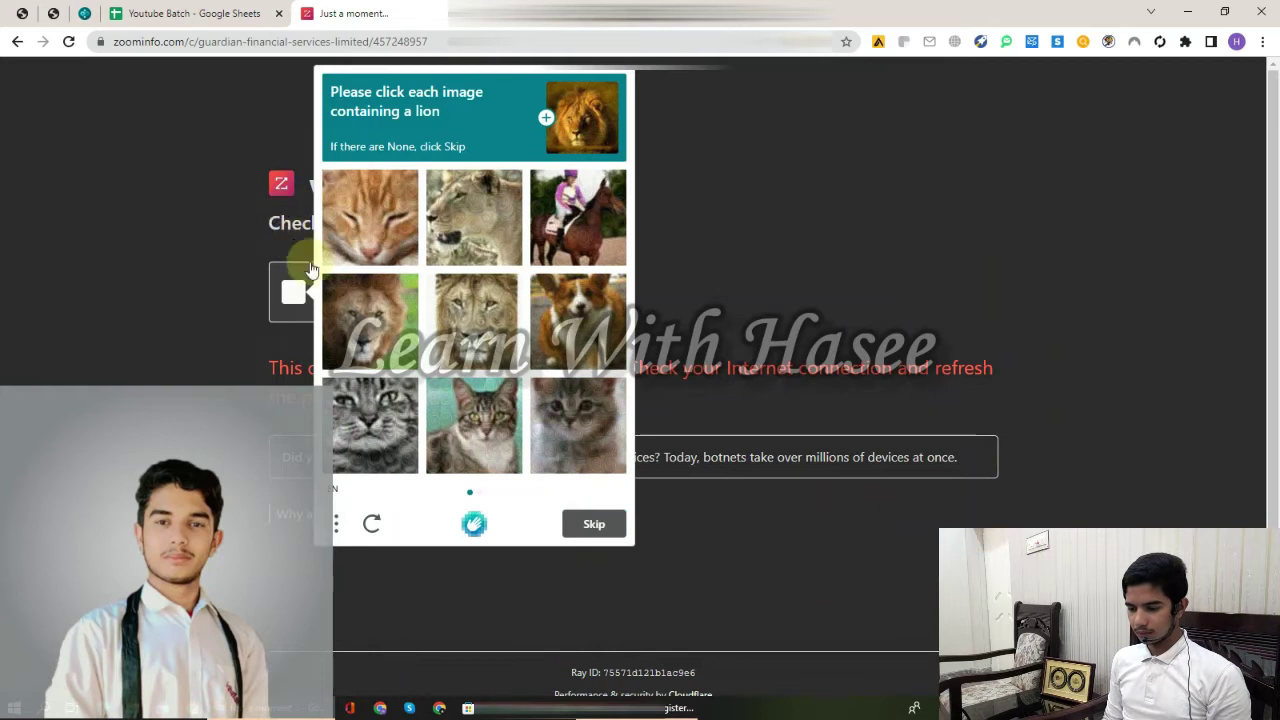
pyautogui.click(464, 318)
pyautogui.click(368, 306)
pyautogui.click(479, 228)
pyautogui.click(600, 524)
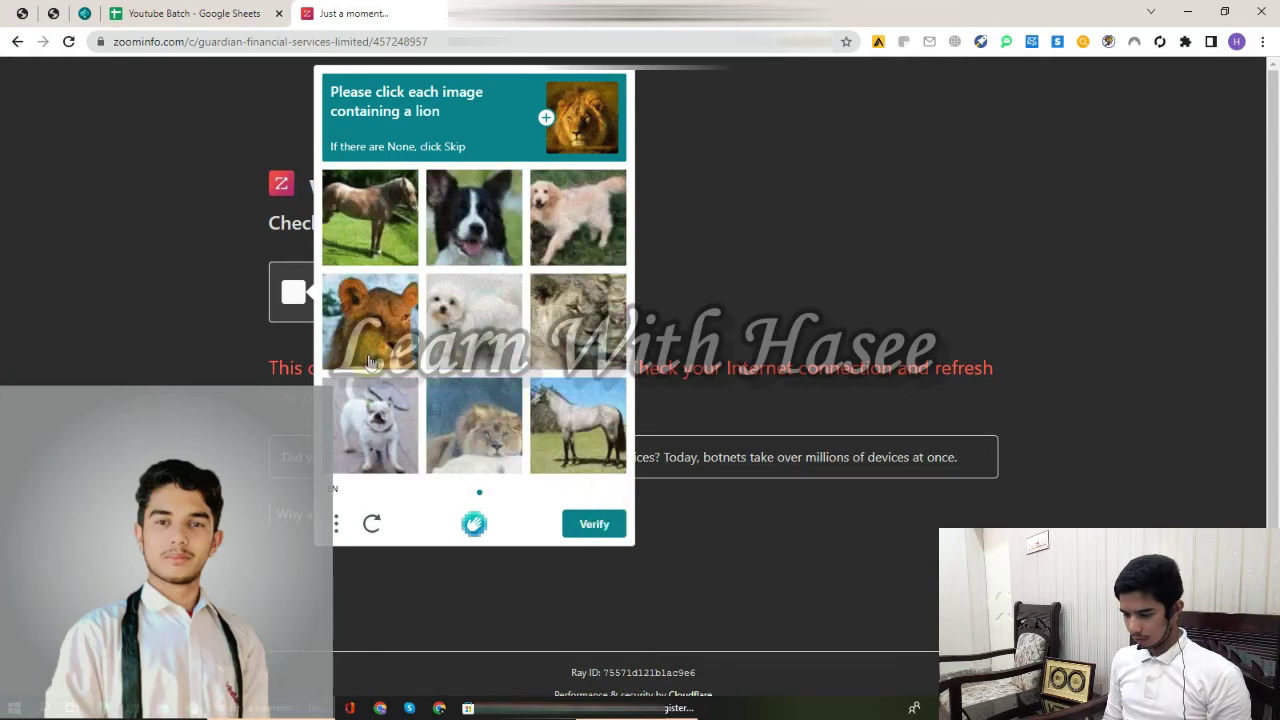
pyautogui.click(365, 318)
pyautogui.click(555, 320)
pyautogui.click(456, 466)
pyautogui.click(594, 538)
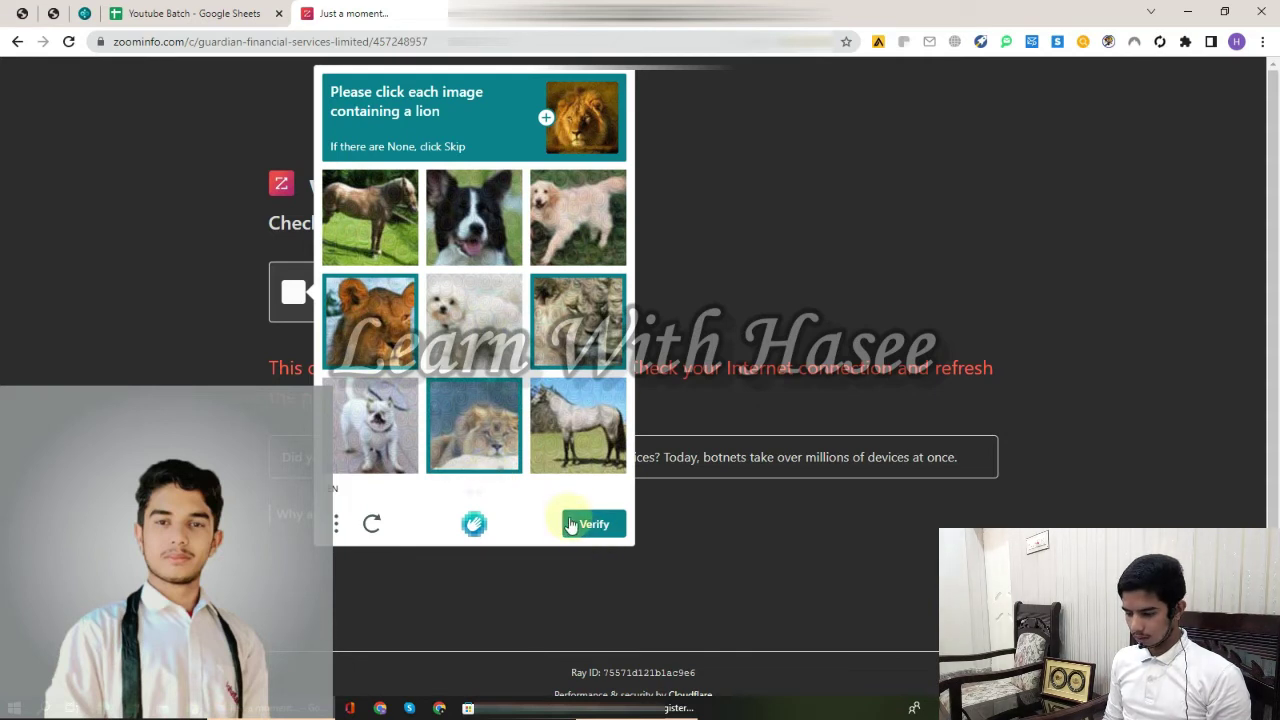
pyautogui.click(571, 525)
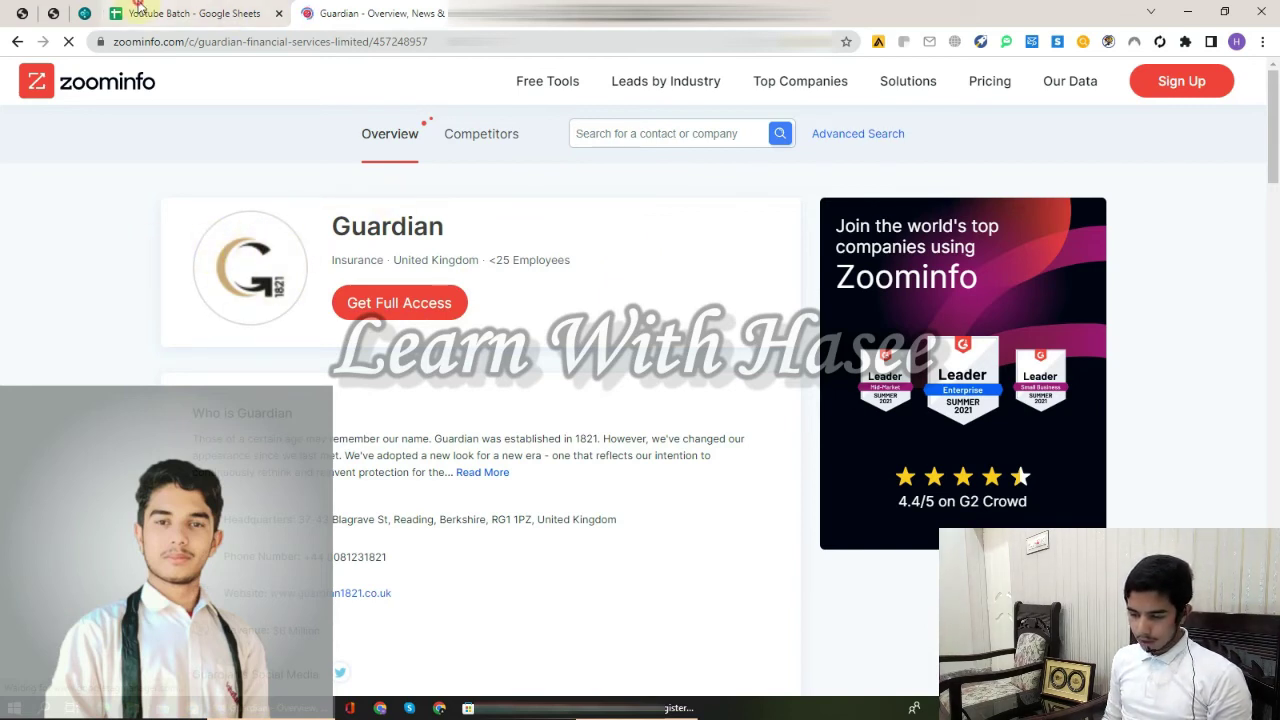
# Return to the sheet and open the company LinkedIn link of the first record
pyautogui.click(222, 20)
pyautogui.doubleClick(598, 222)
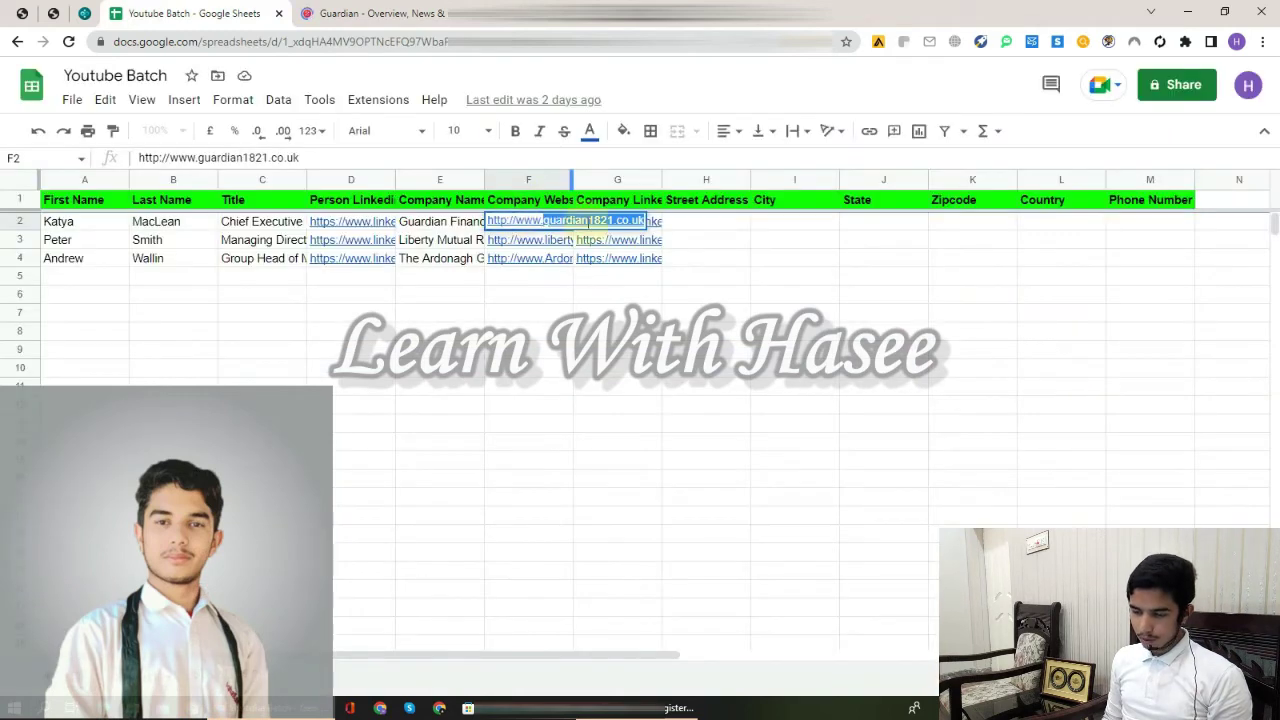
pyautogui.click(610, 260)
pyautogui.click(610, 224)
pyautogui.click(638, 248)
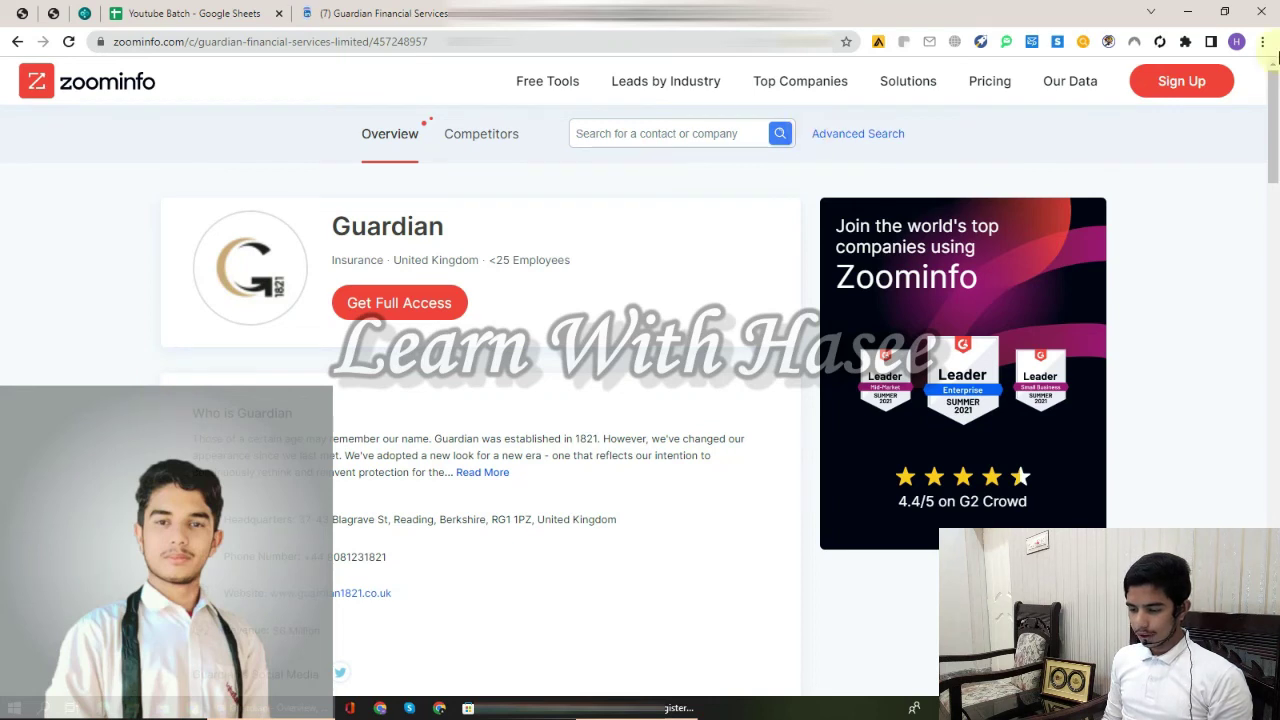
# Compare the headquarters address on Guardian's ZoomInfo page with the sheet's Street Address to Phone Number columns
pyautogui.moveTo(1274, 119); pyautogui.dragTo(1250, 128)
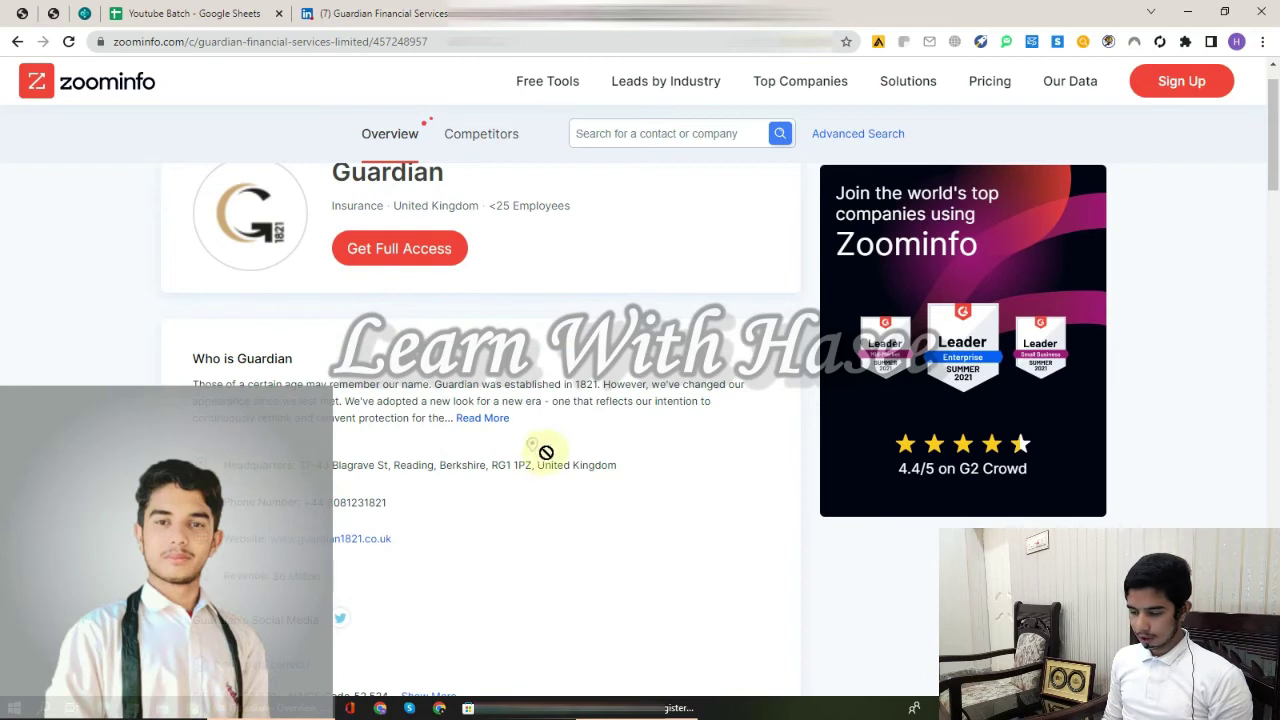
pyautogui.moveTo(620, 468); pyautogui.dragTo(300, 466)
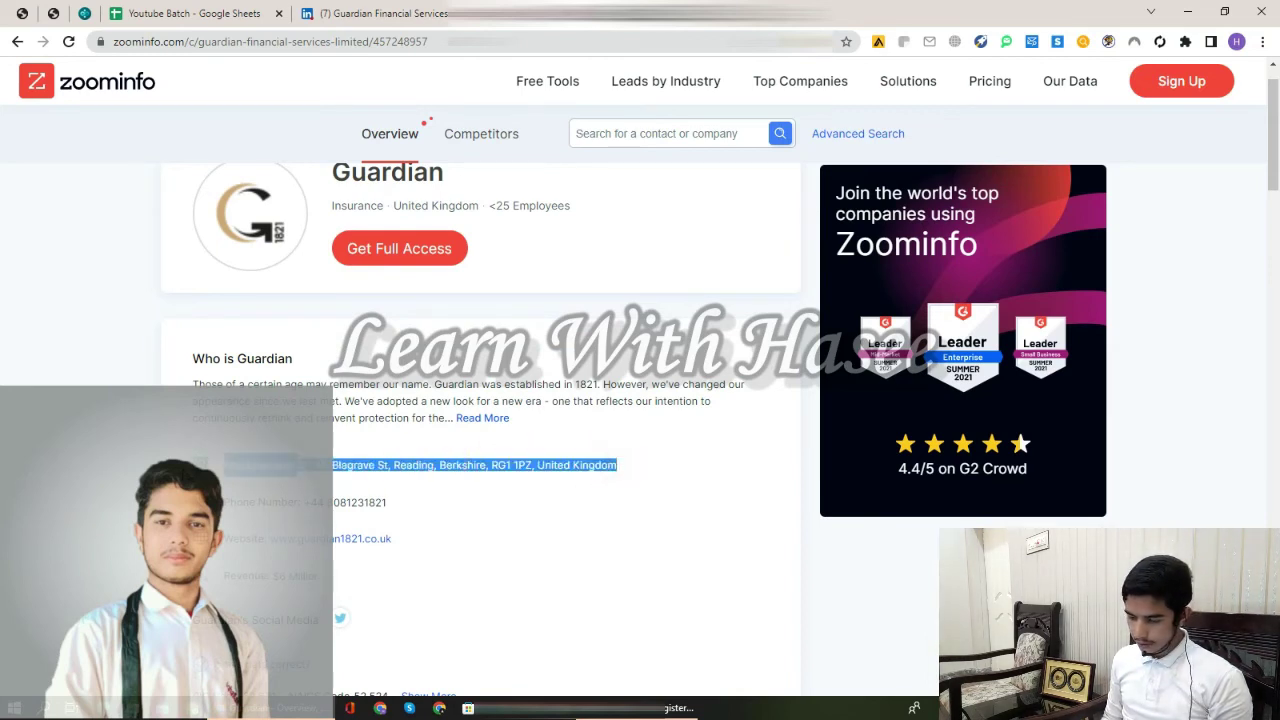
pyautogui.click(463, 502)
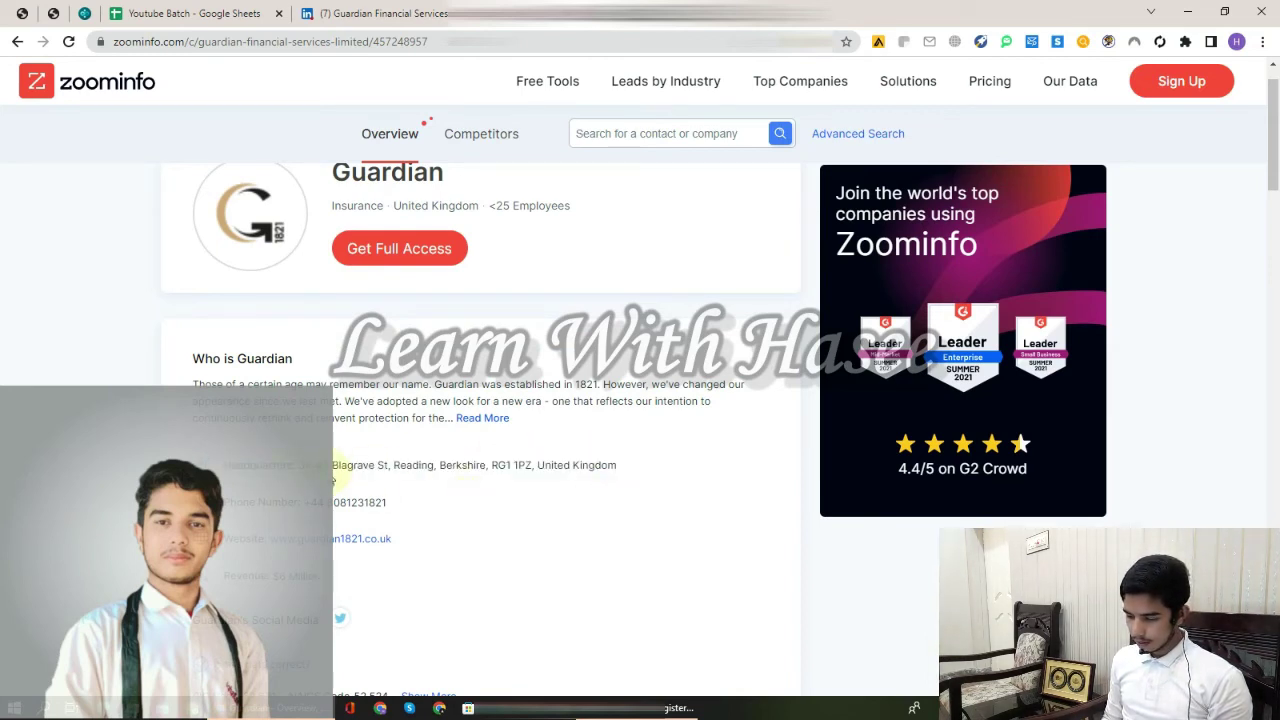
pyautogui.moveTo(619, 465); pyautogui.dragTo(336, 466)
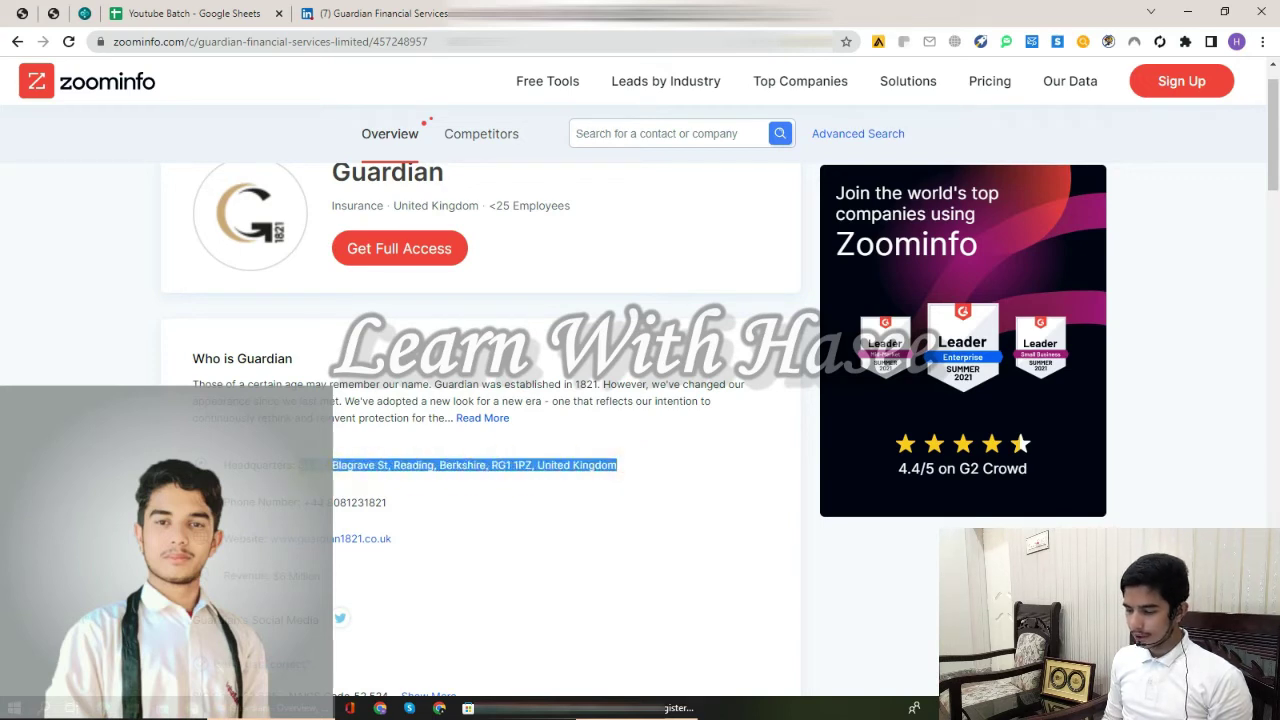
pyautogui.click(230, 13)
pyautogui.click(712, 225)
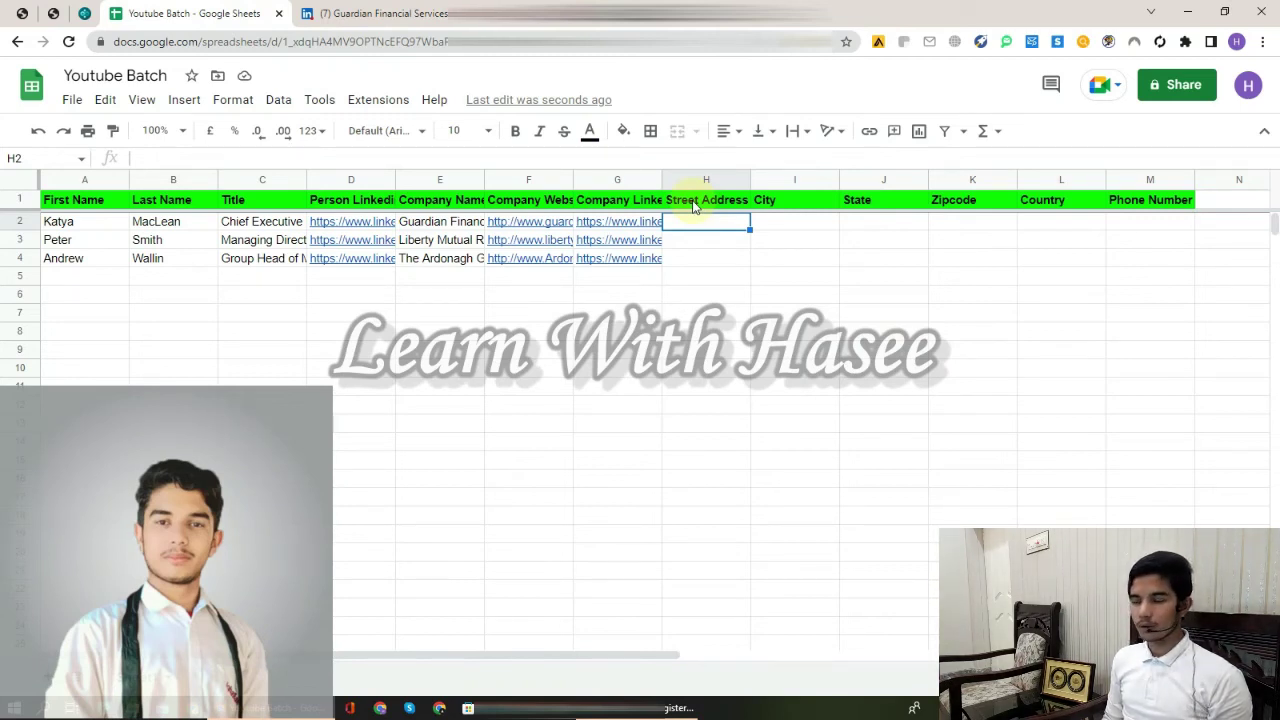
pyautogui.moveTo(697, 205); pyautogui.dragTo(1134, 200)
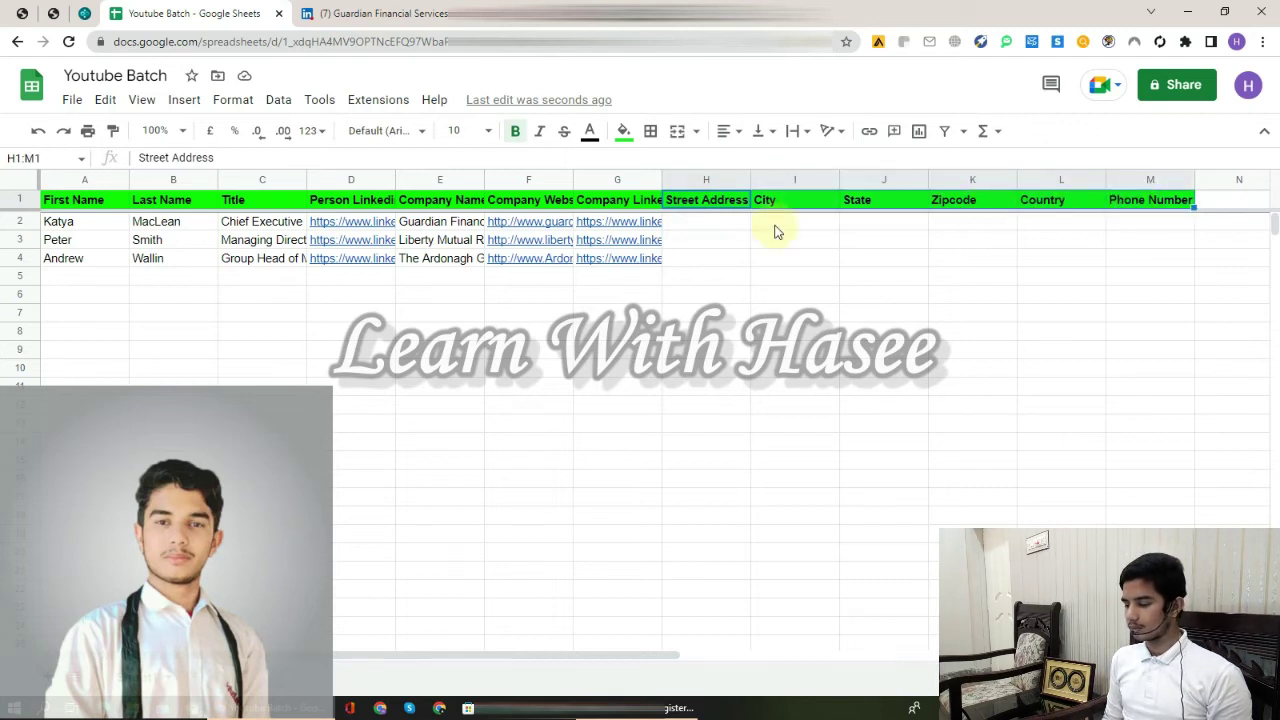
pyautogui.click(744, 234)
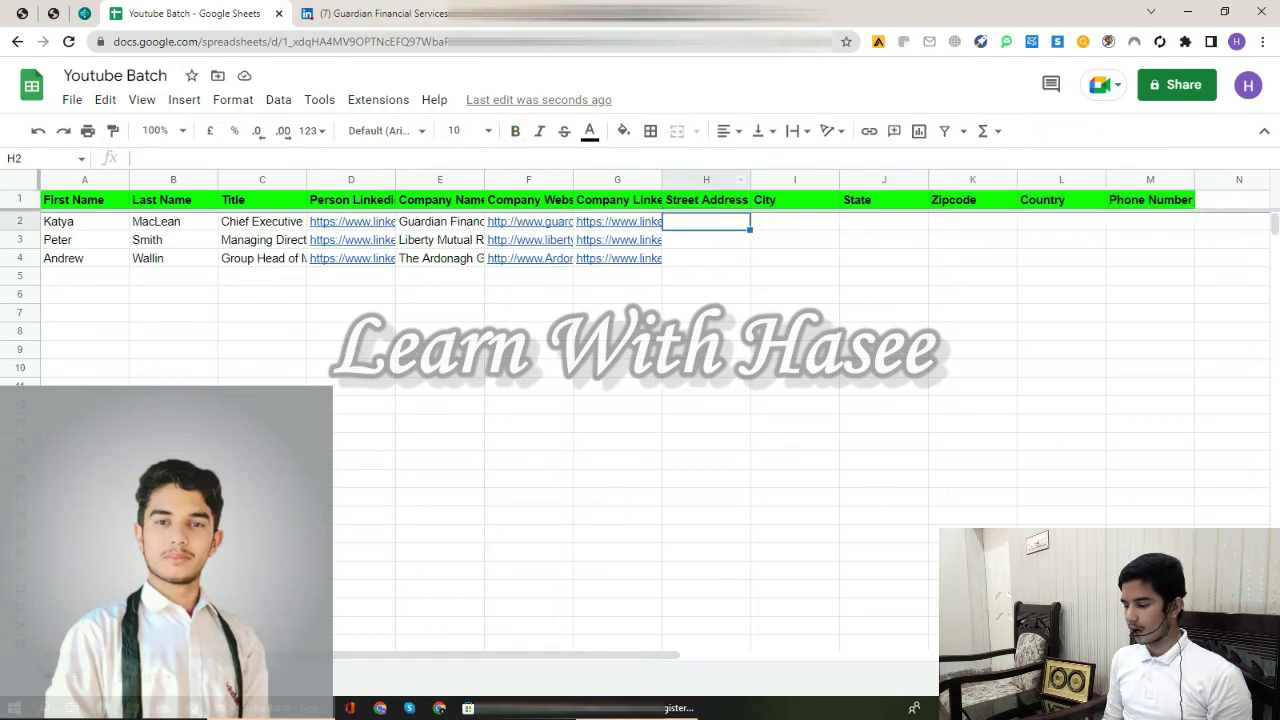
pyautogui.hotkey('ctrl', 'Tab')
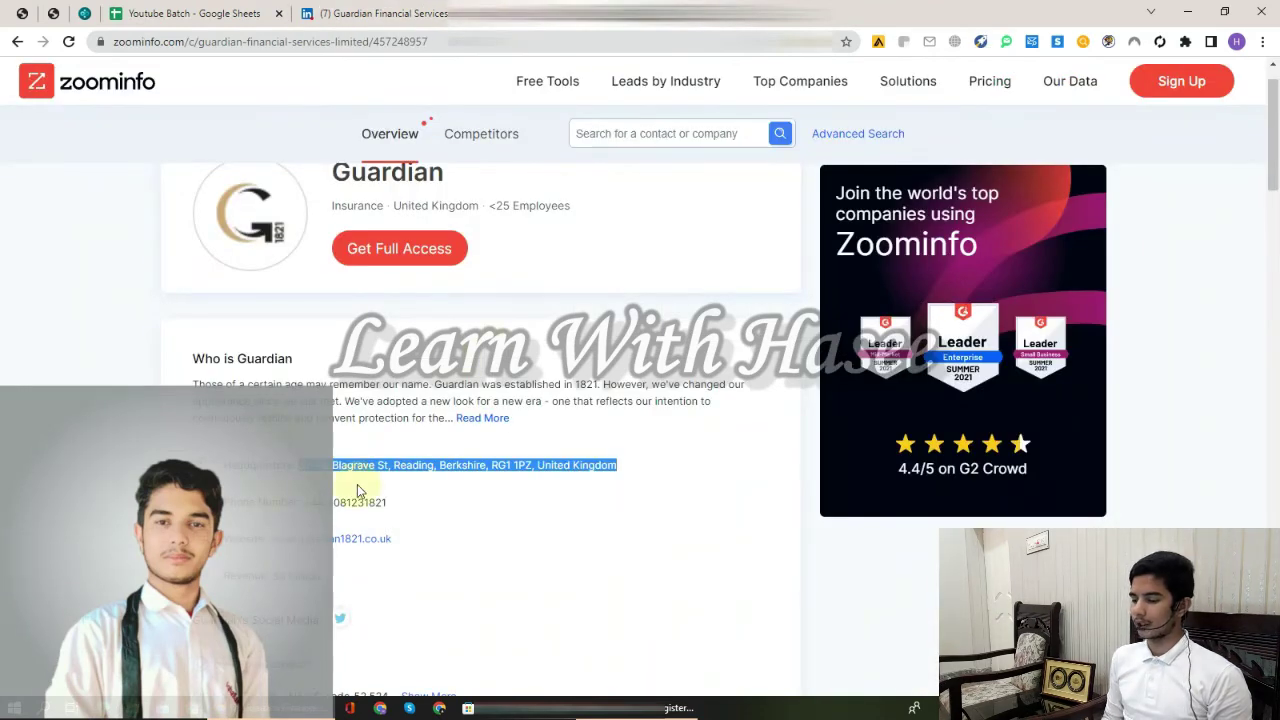
pyautogui.click(657, 457)
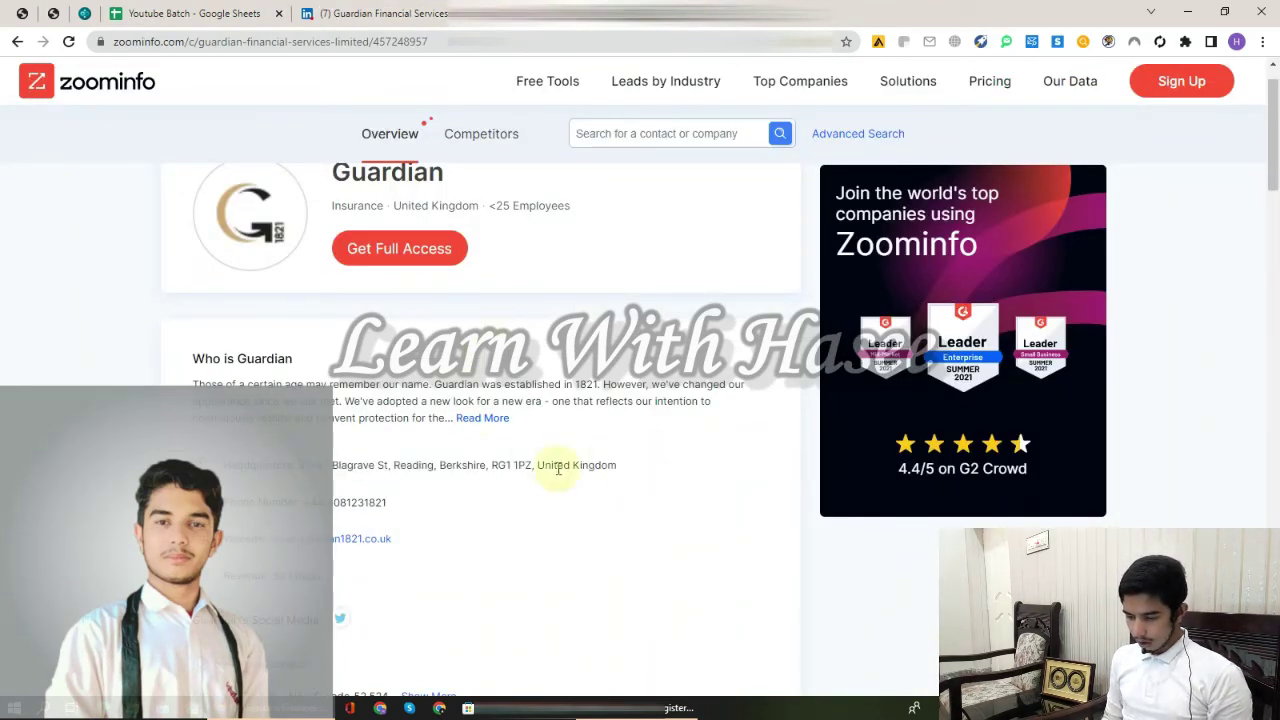
# Close the Guardian Financial Services LinkedIn page and select the first record's Phone Number cell in the sheet
pyautogui.click(388, 10)
pyautogui.click(165, 13)
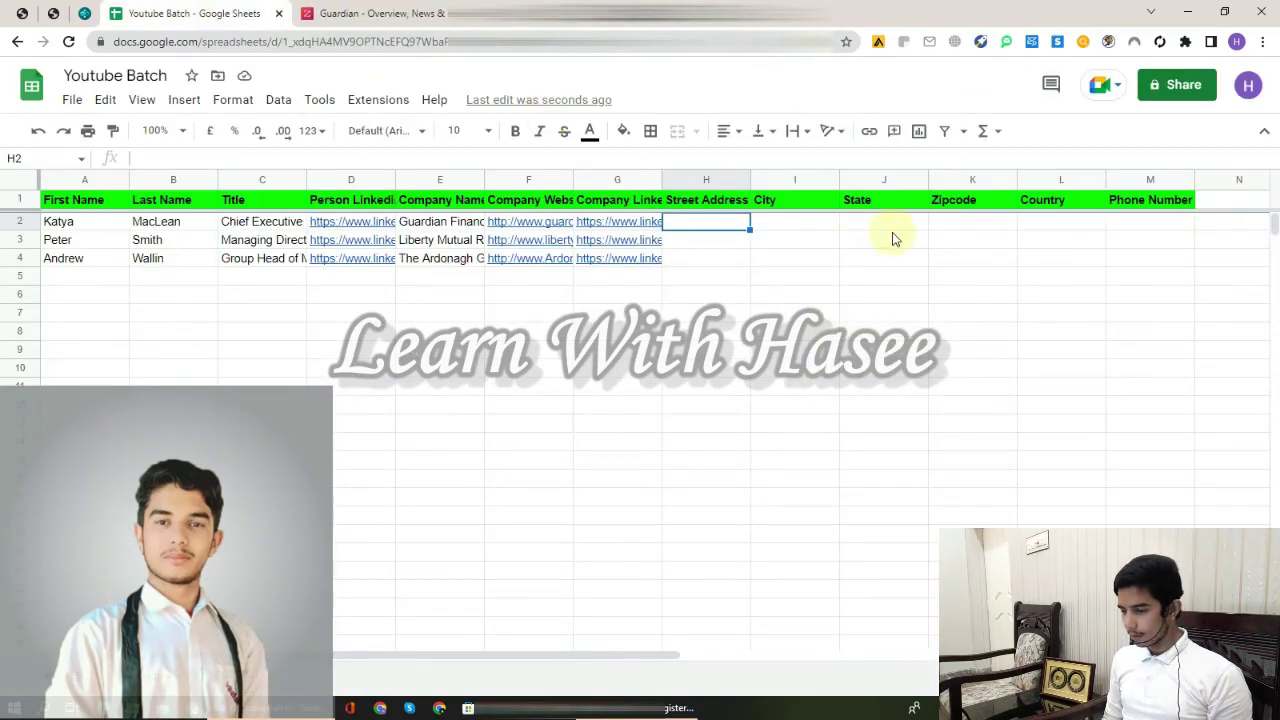
pyautogui.click(1063, 228)
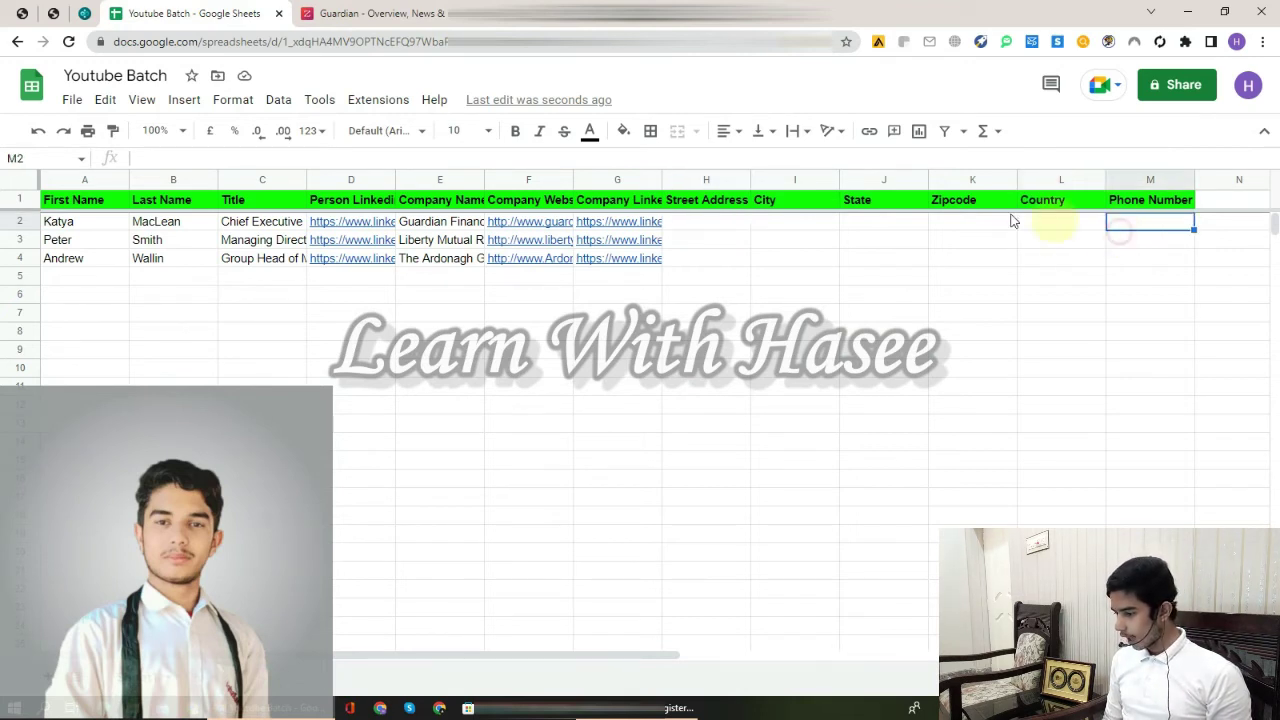
pyautogui.click(362, 14)
pyautogui.moveTo(387, 502); pyautogui.dragTo(340, 502)
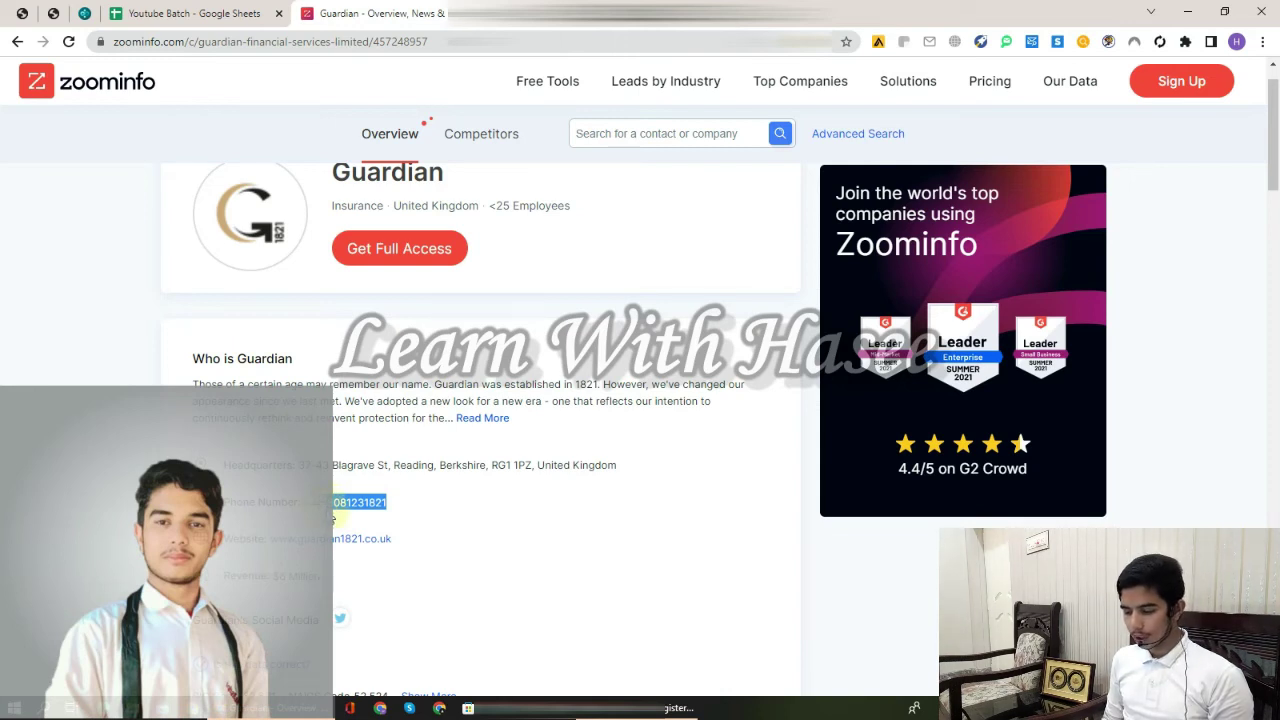
pyautogui.click(215, 13)
pyautogui.doubleClick(1165, 222)
pyautogui.press('super+v')
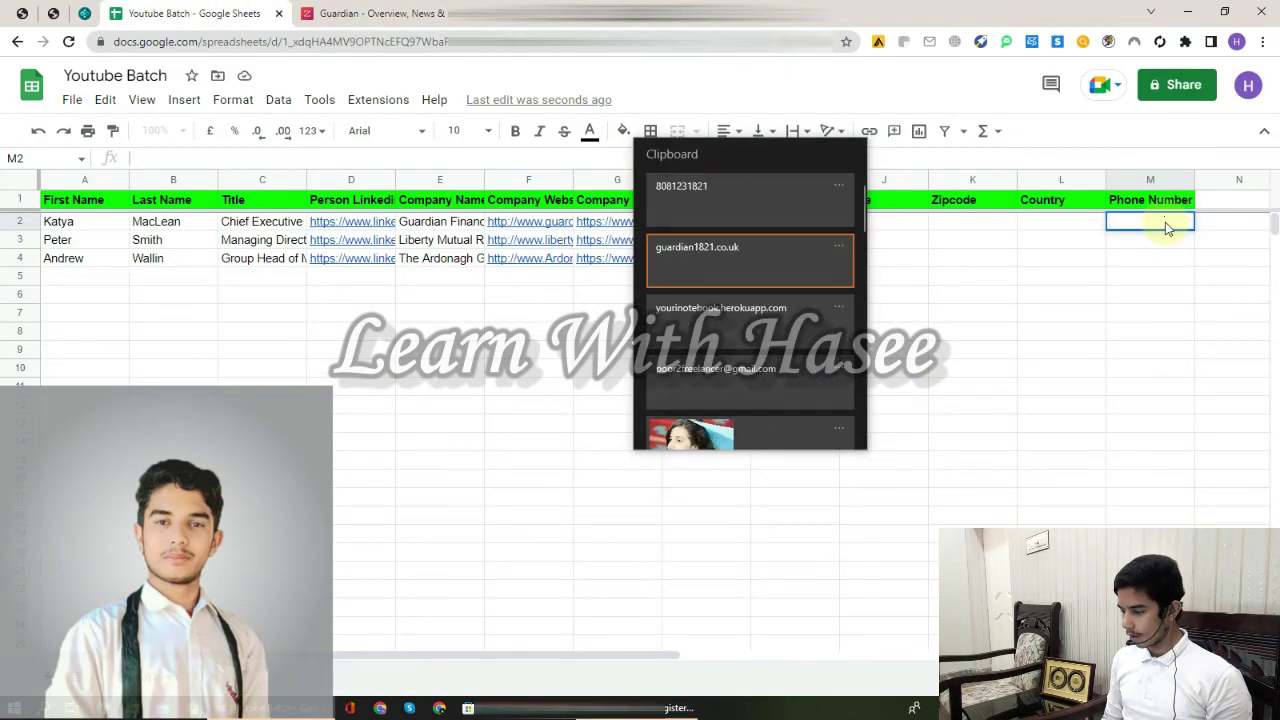
pyautogui.press('Return')
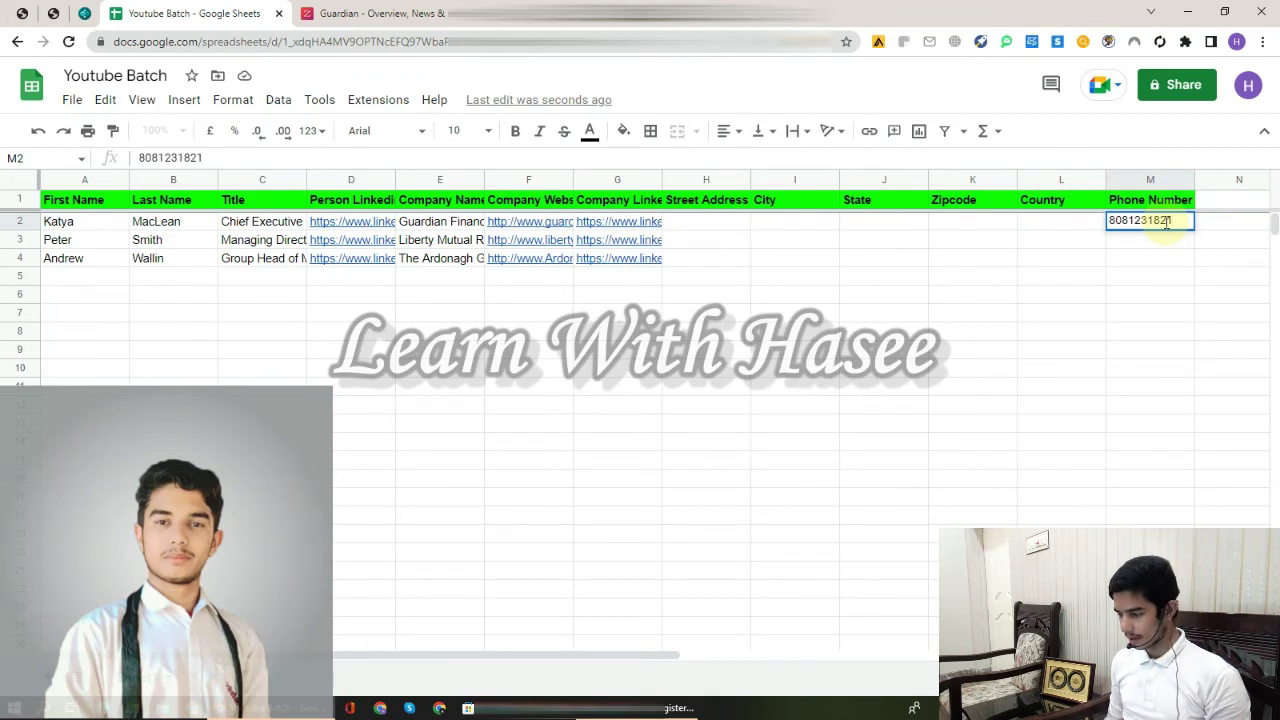
pyautogui.doubleClick(1166, 222)
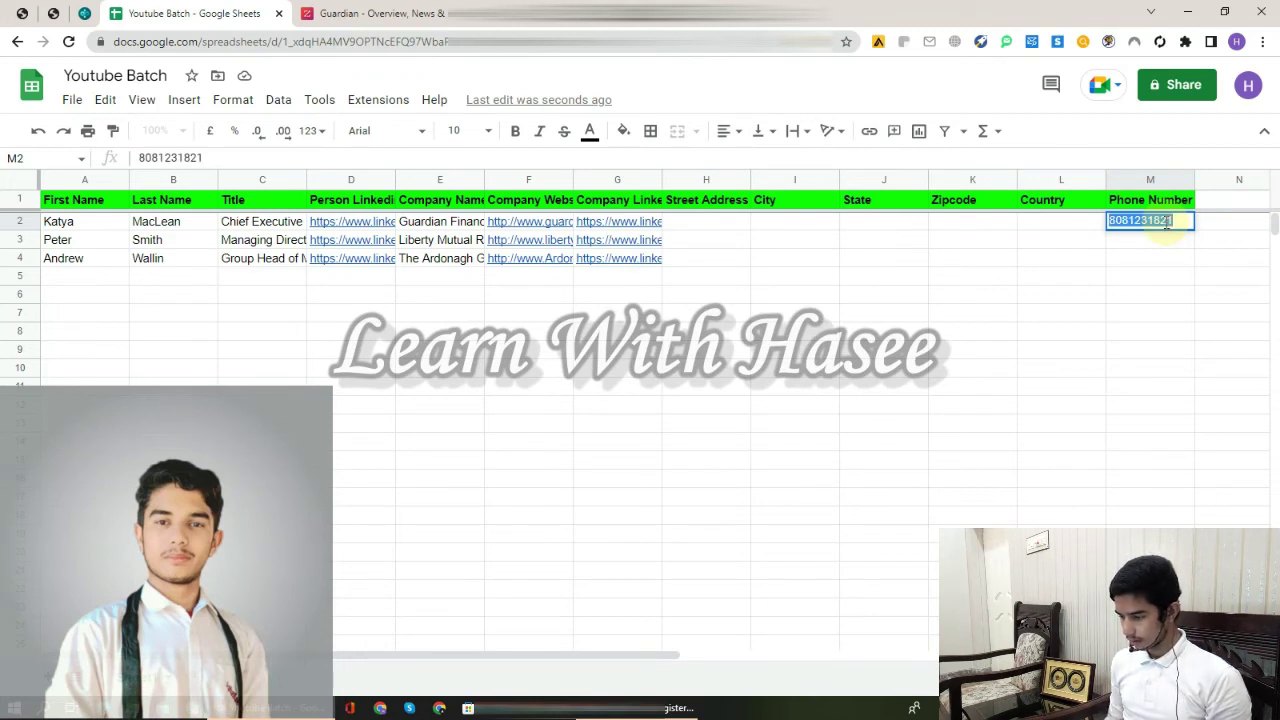
pyautogui.click(1166, 222)
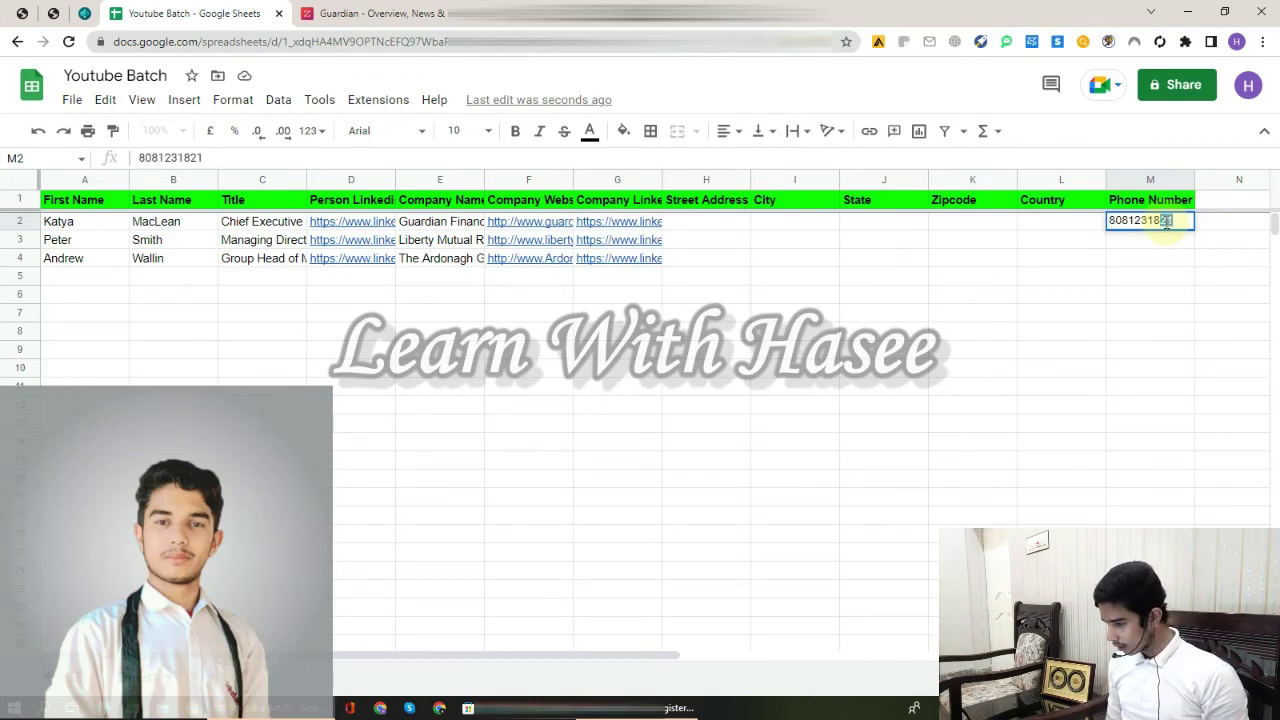
pyautogui.hotkey('shift', 'Tab')
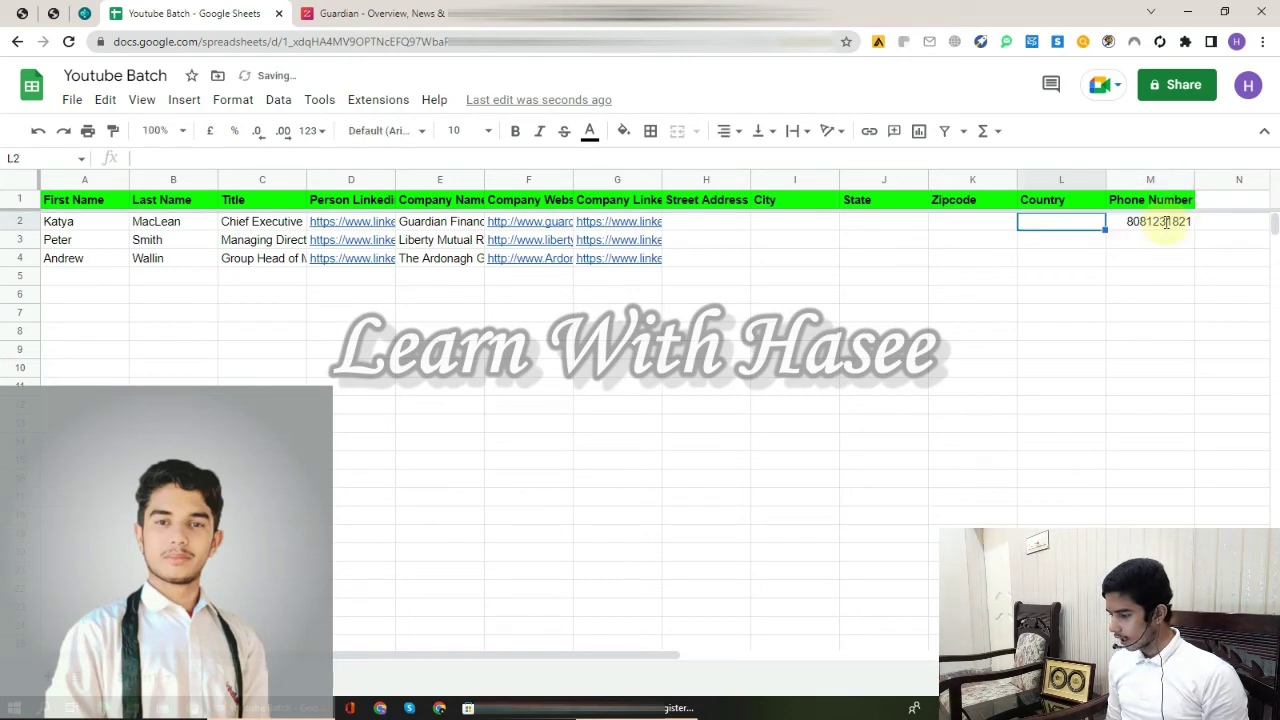
# Format the first record's phone number with hyphens into groups of three, three and four digits
pyautogui.click(1166, 222)
pyautogui.doubleClick(1166, 222)
pyautogui.doubleClick(1166, 222)
pyautogui.click(1166, 222)
pyautogui.write('-123')
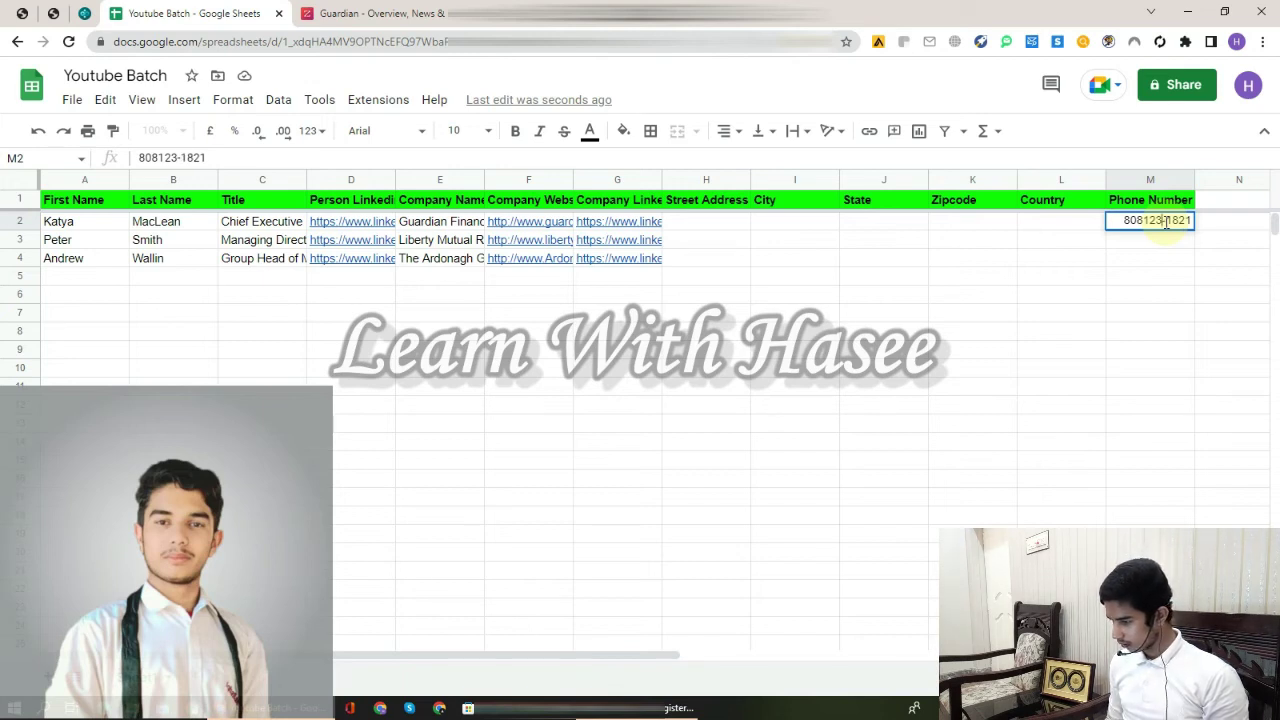
pyautogui.write('-')
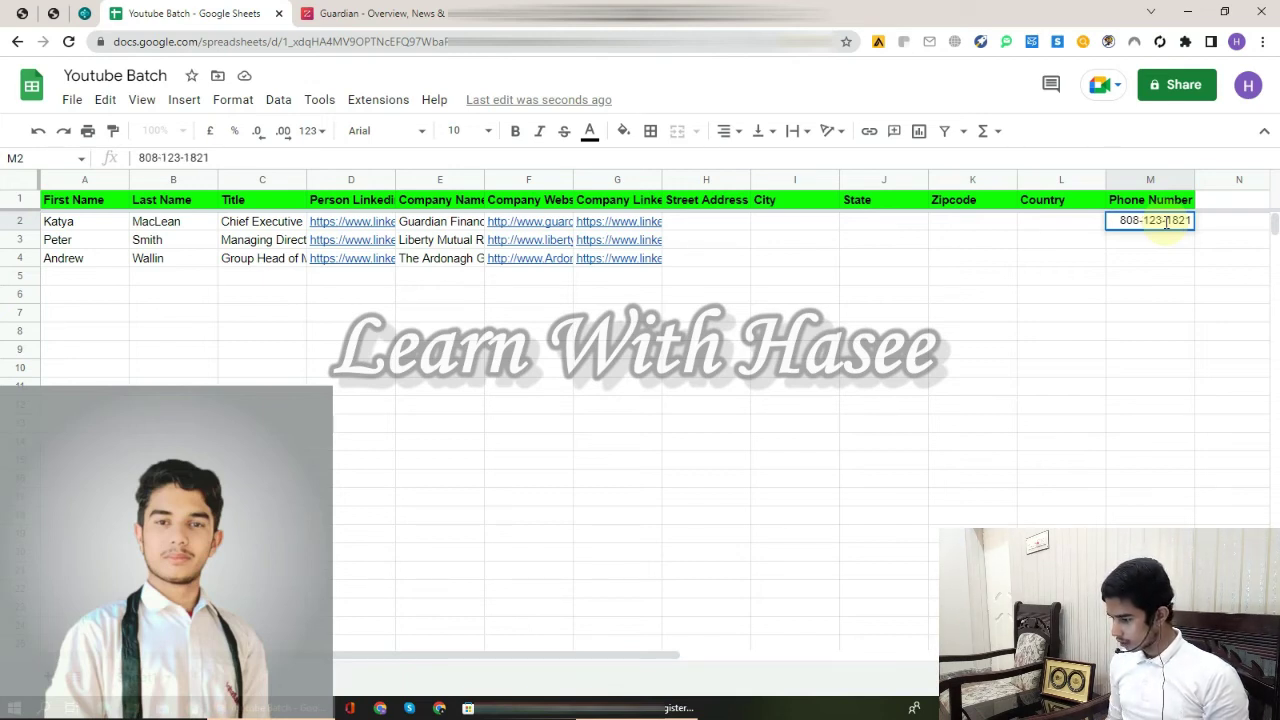
pyautogui.hotkey('shift', 'Tab')
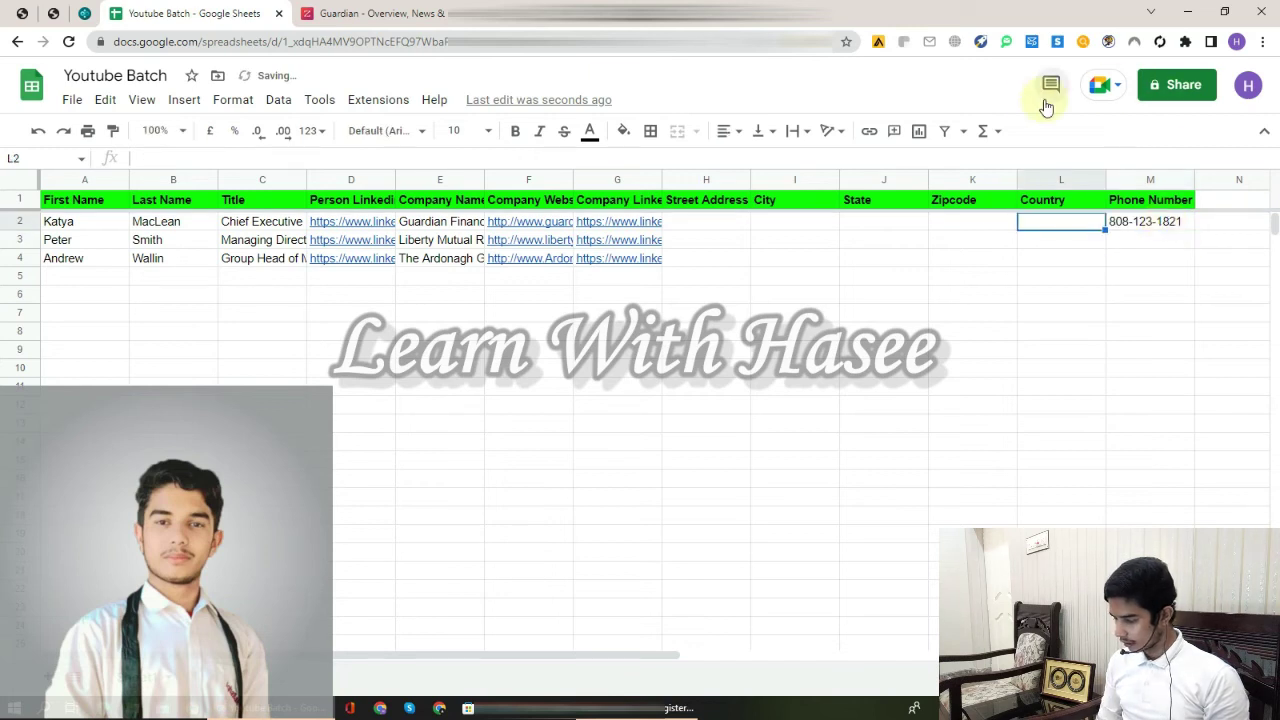
# Copy the country United Kingdom from Guardian's ZoomInfo headquarters address into the first record's Country cell
pyautogui.click(425, 12)
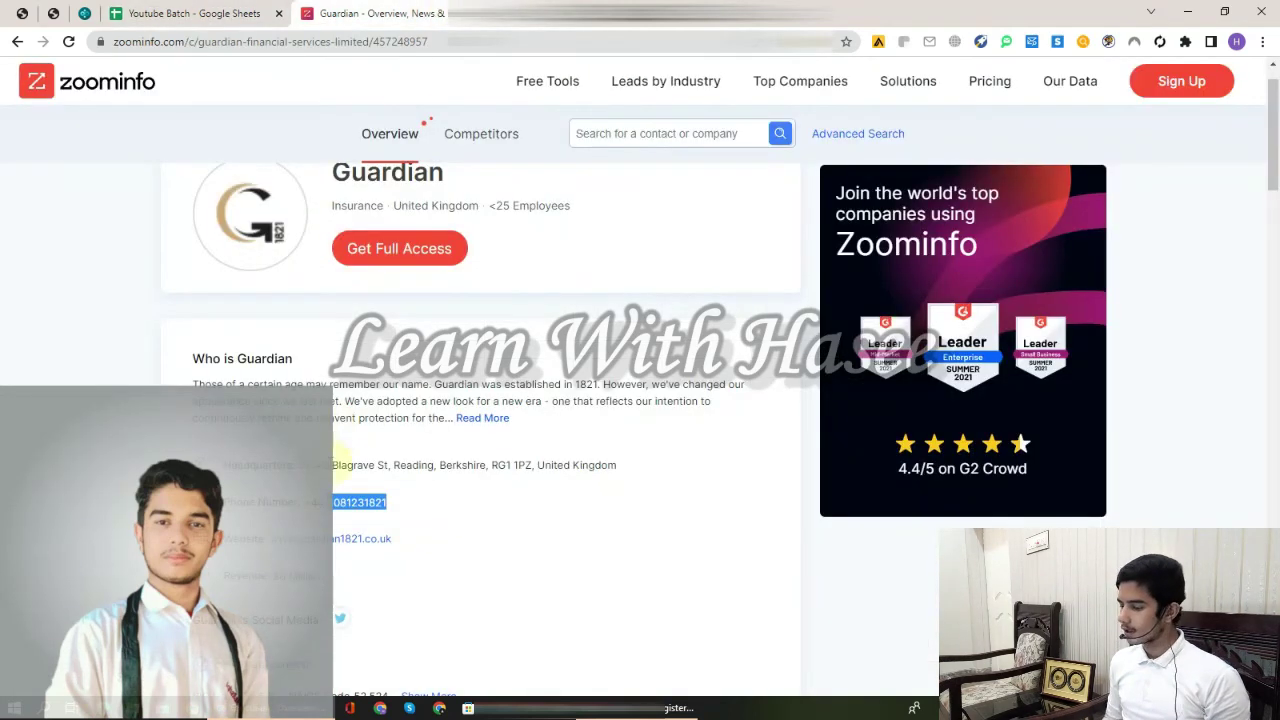
pyautogui.moveTo(645, 476); pyautogui.dragTo(542, 472)
pyautogui.hotkey('ctrl', 'c')
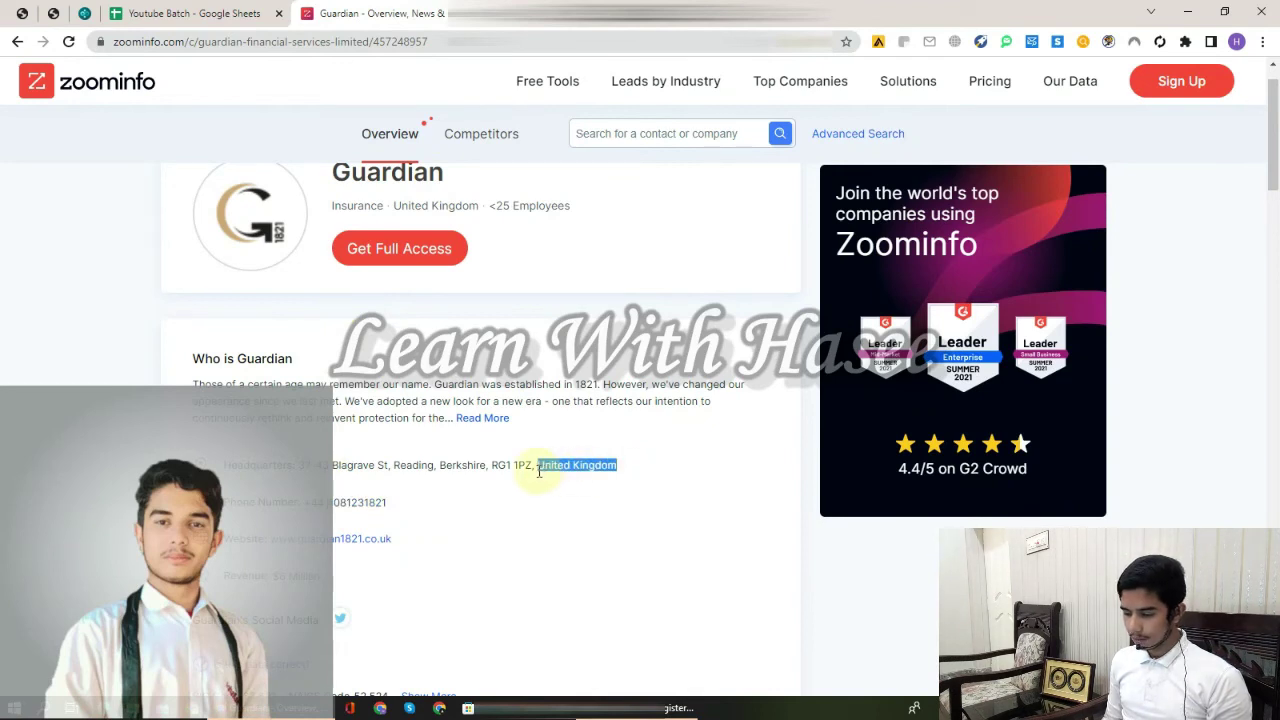
pyautogui.click(190, 13)
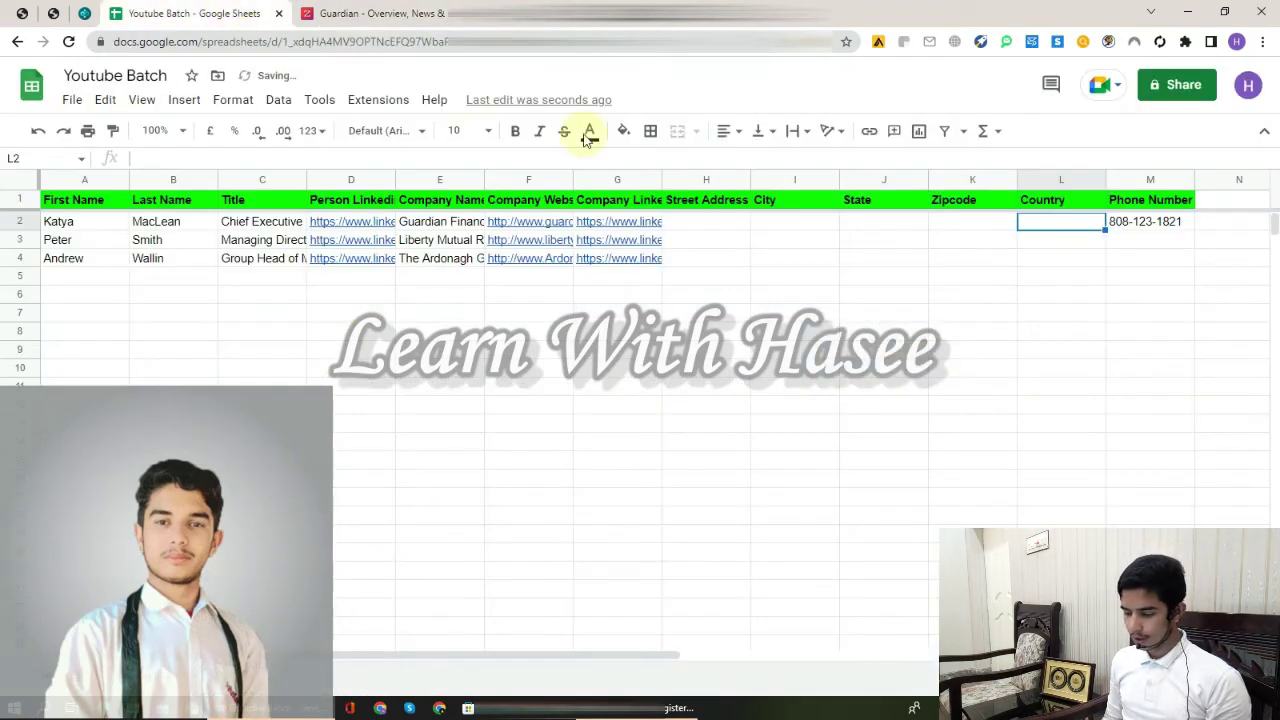
pyautogui.hotkey('ctrl', 'v')
pyautogui.press('Return')
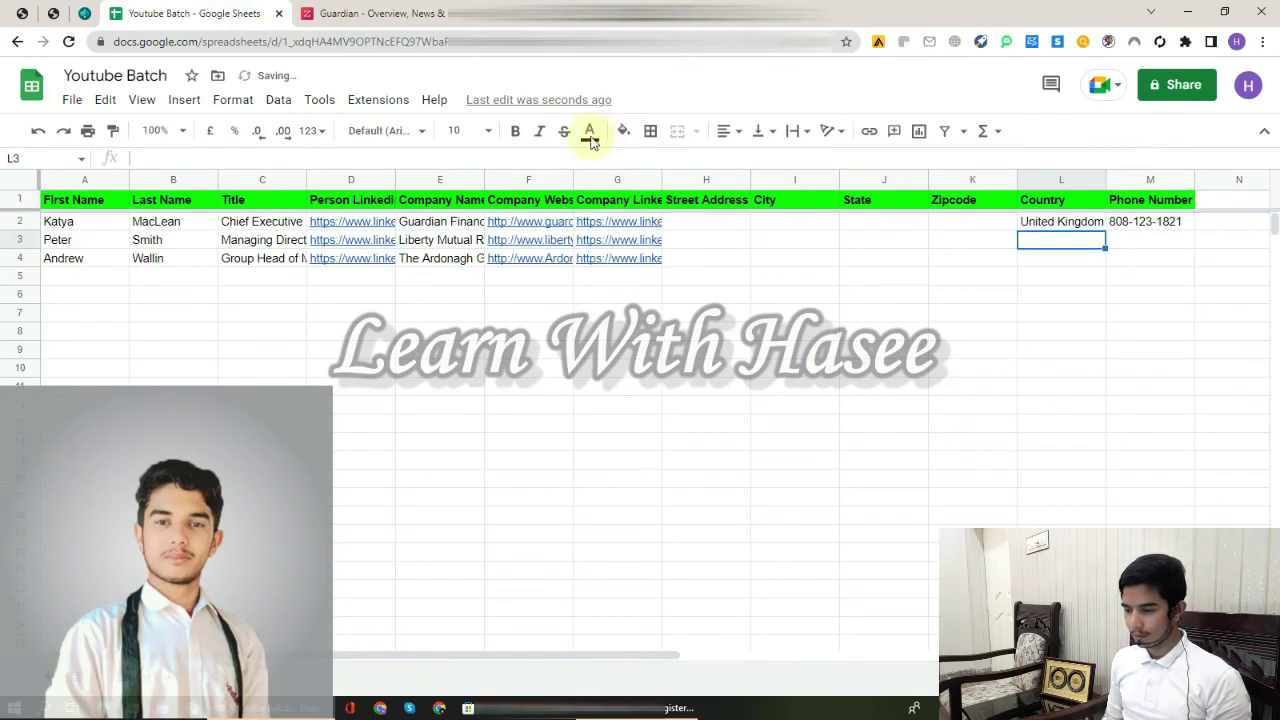
# Copy the postcode from Guardian's ZoomInfo headquarters address into the first record's Zipcode cell
pyautogui.click(420, 13)
pyautogui.moveTo(529, 464); pyautogui.dragTo(493, 472)
pyautogui.hotkey('ctrl', 'c')
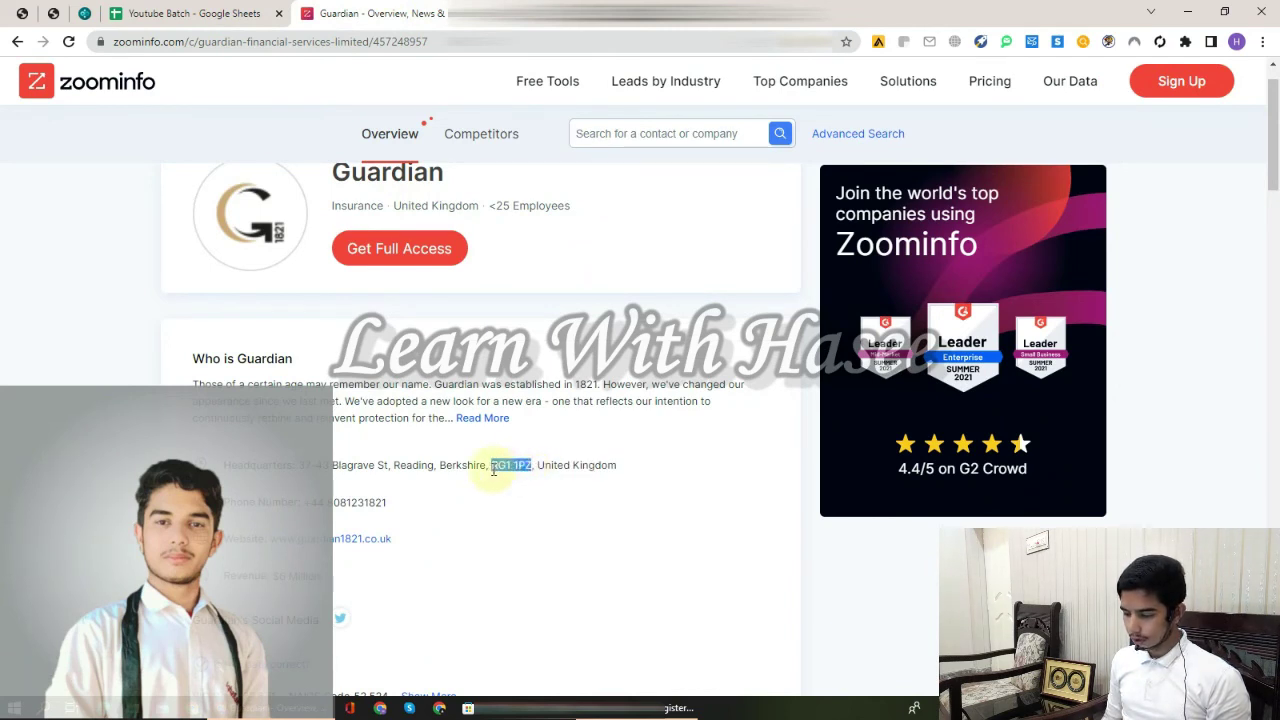
pyautogui.click(175, 12)
pyautogui.press('Return')
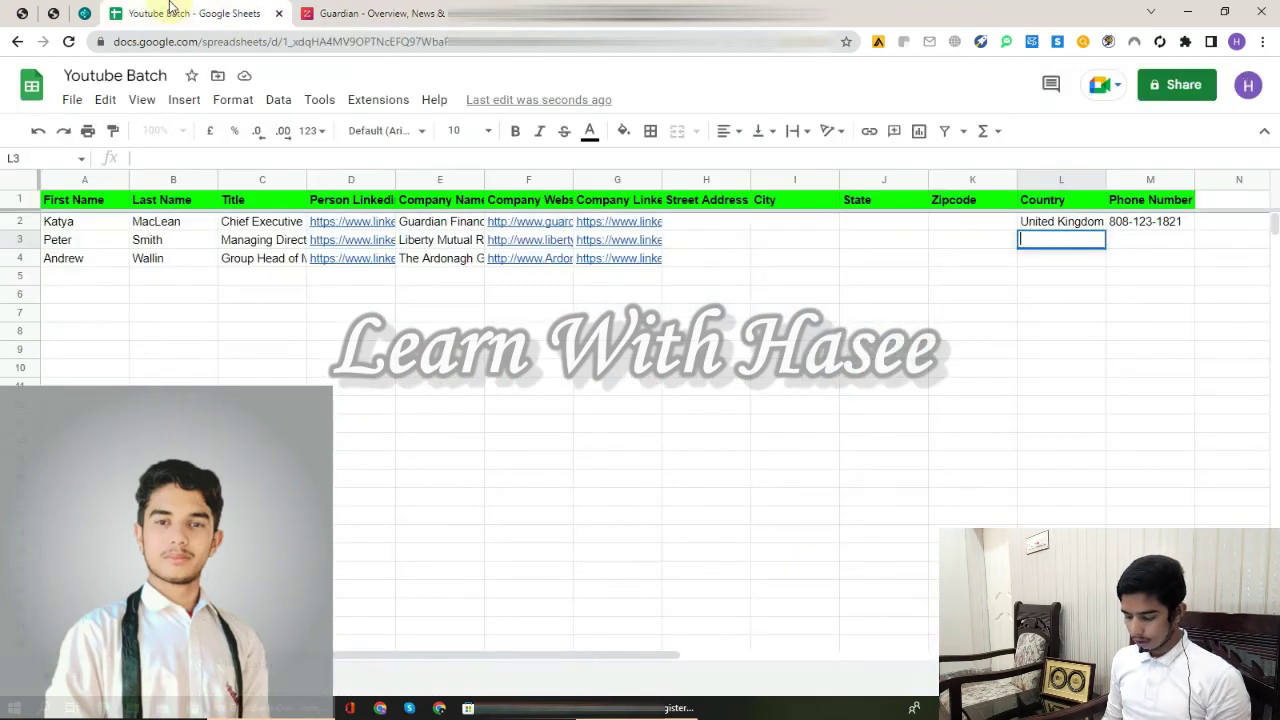
pyautogui.press('Return')
pyautogui.press('Left')
pyautogui.press('Up')
pyautogui.press('Down')
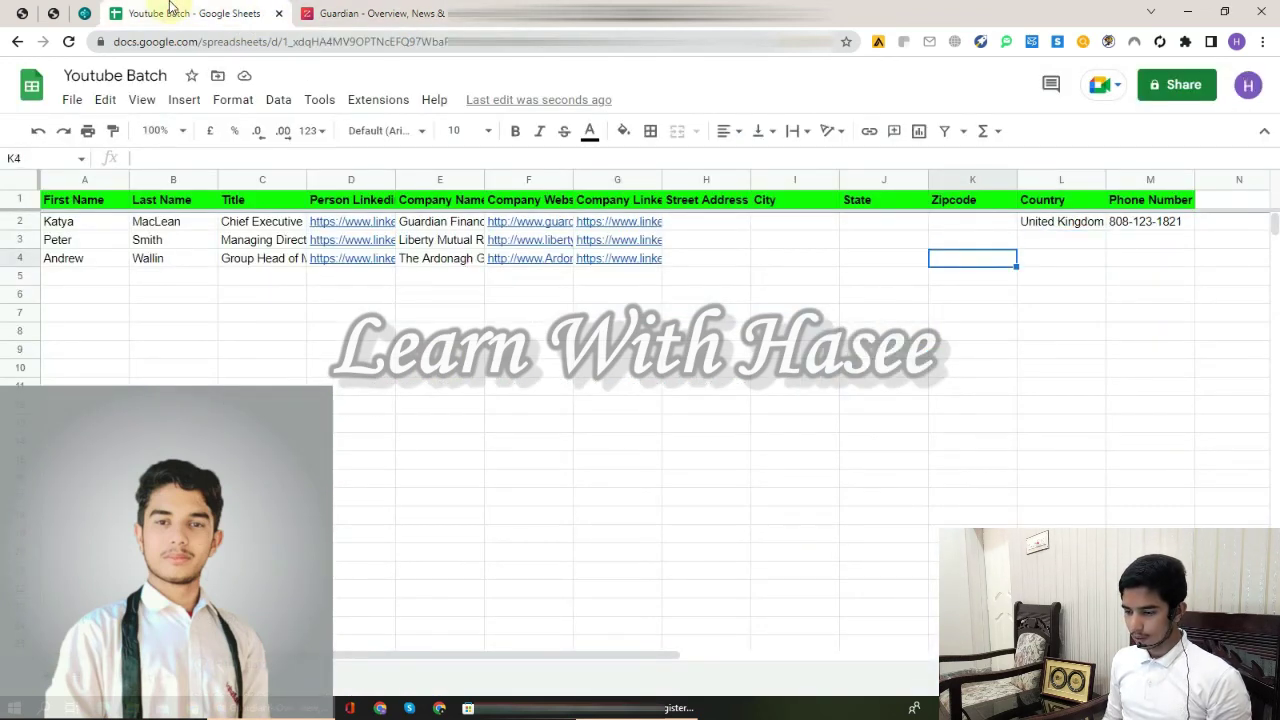
pyautogui.press('Up')
pyautogui.press('Up')
pyautogui.press('Up')
pyautogui.press('Down')
pyautogui.press('Return')
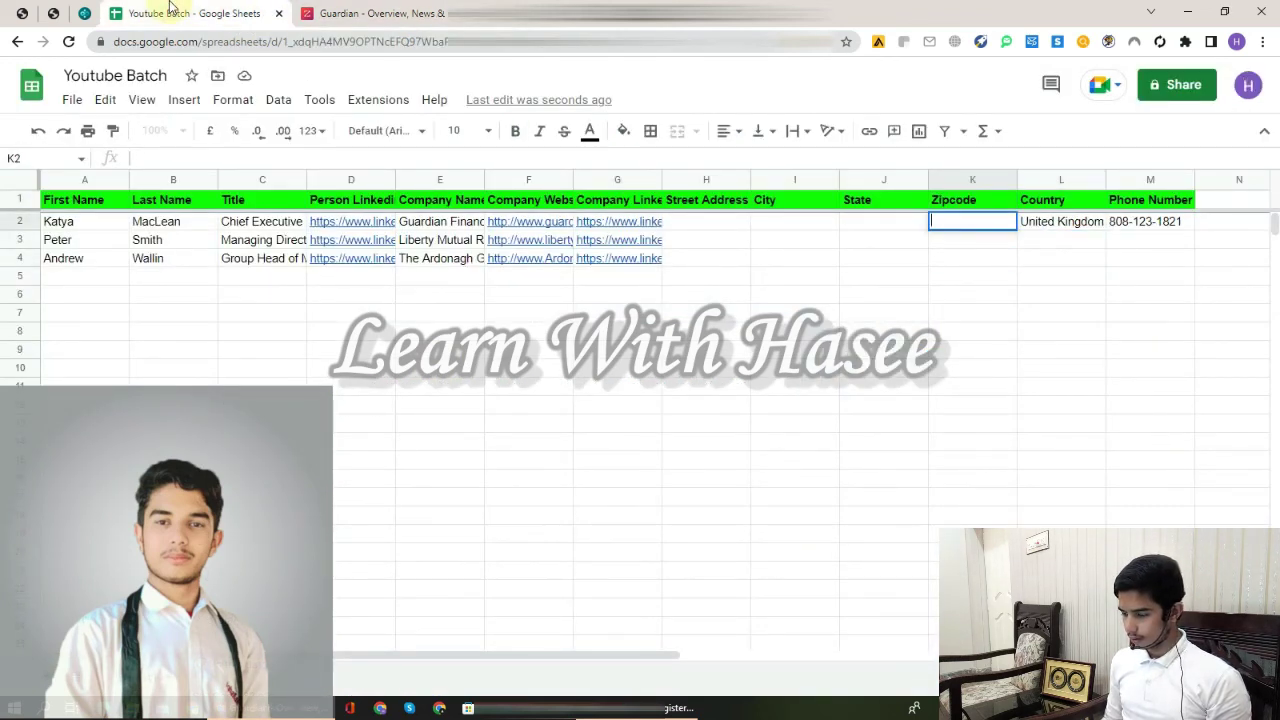
pyautogui.hotkey('ctrl', 'v')
pyautogui.hotkey('shift', 'Tab')
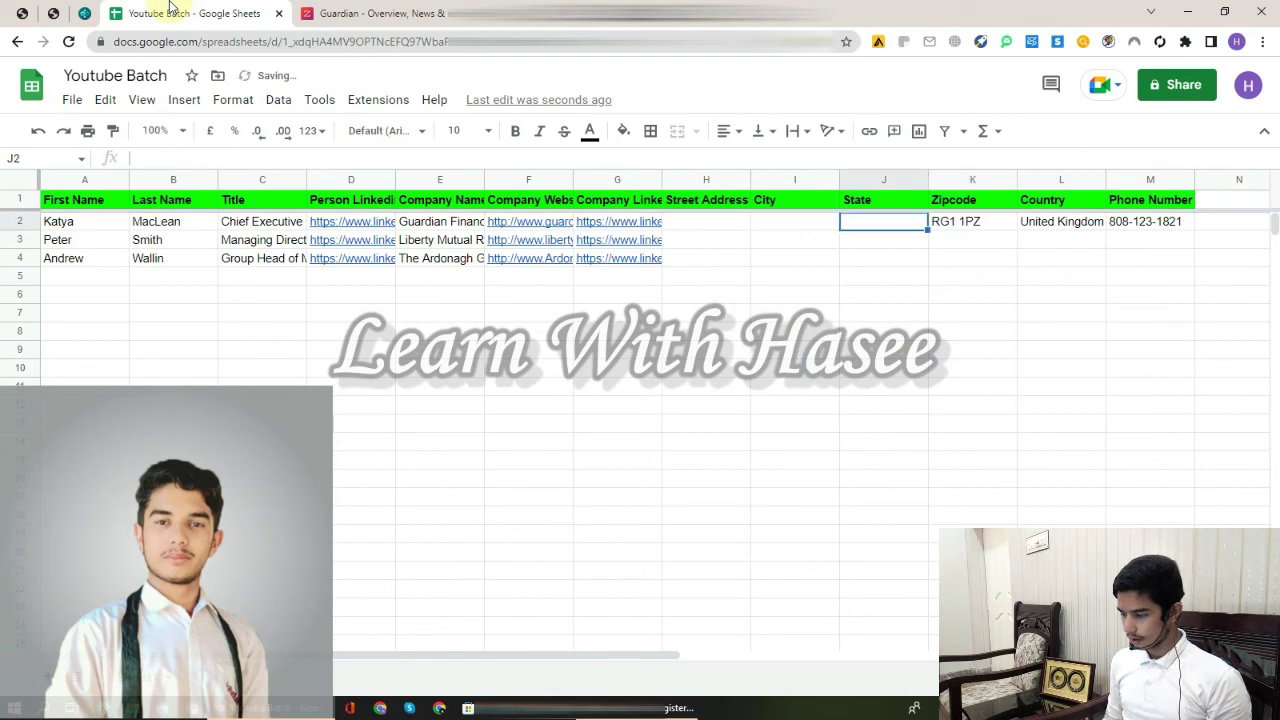
# Copy Berkshire from Guardian's ZoomInfo headquarters address into the first record's State cell
pyautogui.click(372, 13)
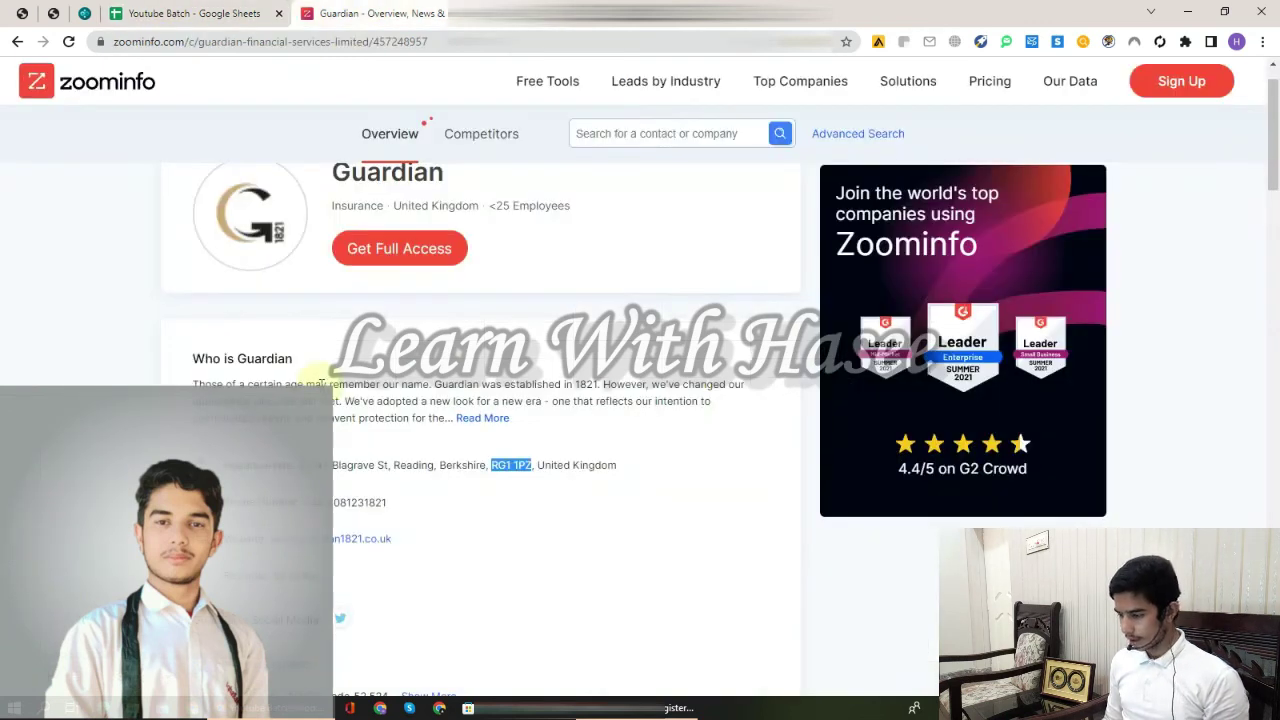
pyautogui.doubleClick(450, 466)
pyautogui.hotkey('ctrl', 'c')
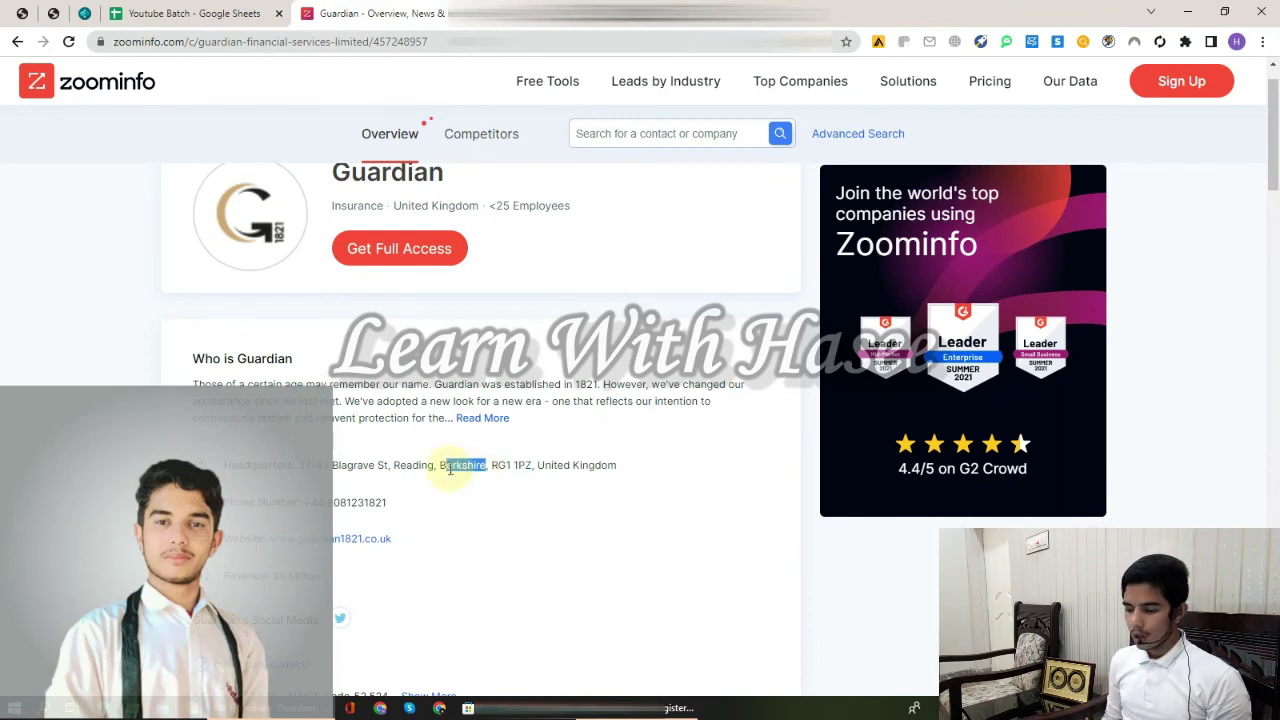
pyautogui.click(228, 9)
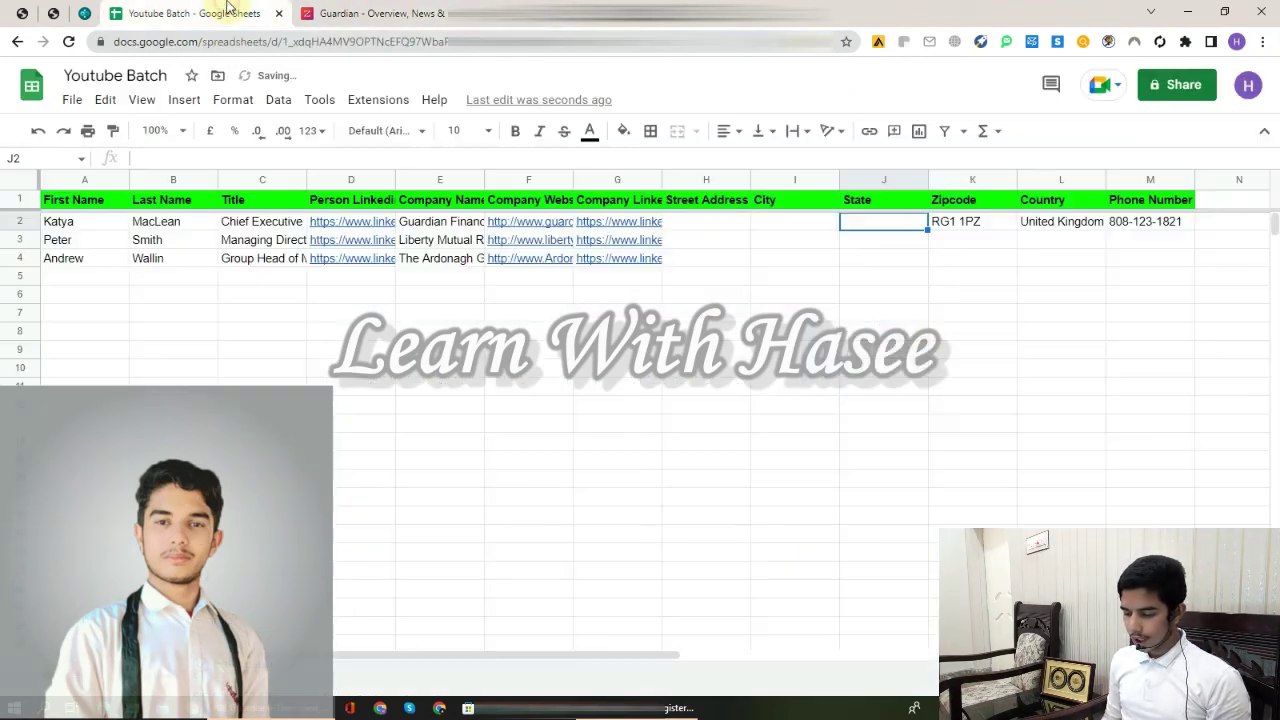
pyautogui.hotkey('ctrl', 'v')
pyautogui.press('Return')
# Copy Reading from Guardian's ZoomInfo headquarters address into the first record's City cell
pyautogui.press('Left')
pyautogui.press('Up')
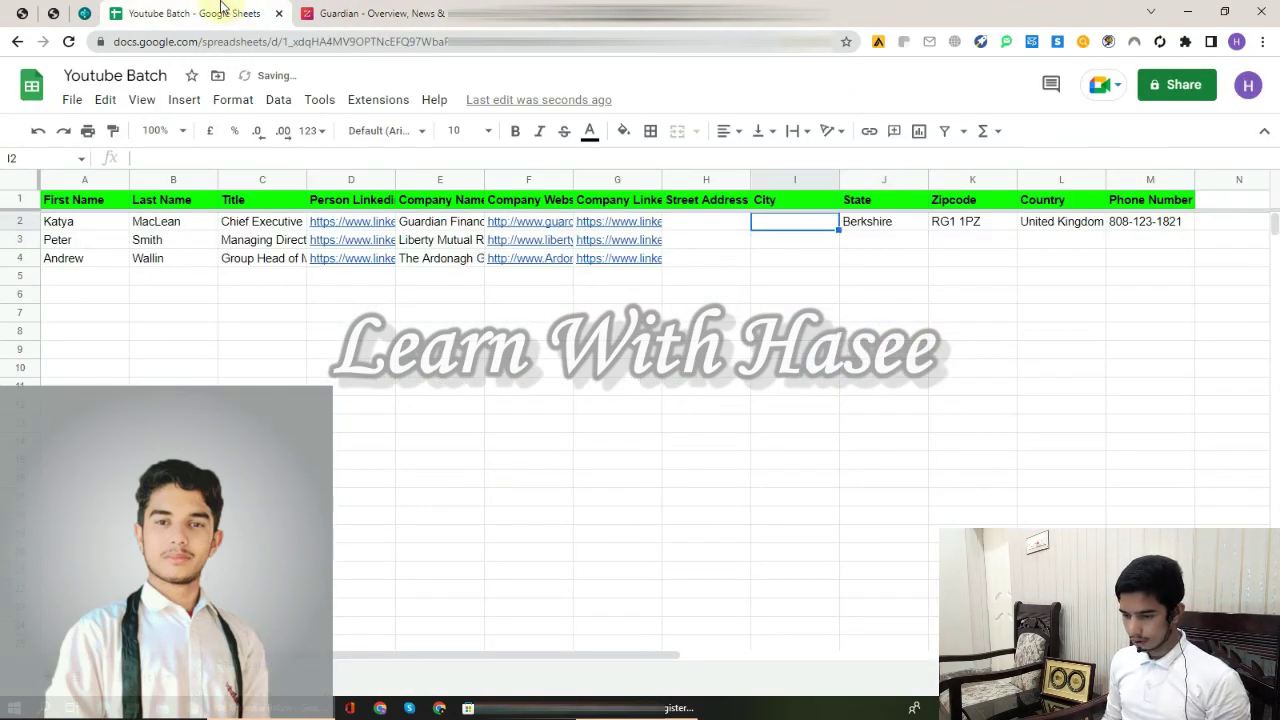
pyautogui.click(435, 9)
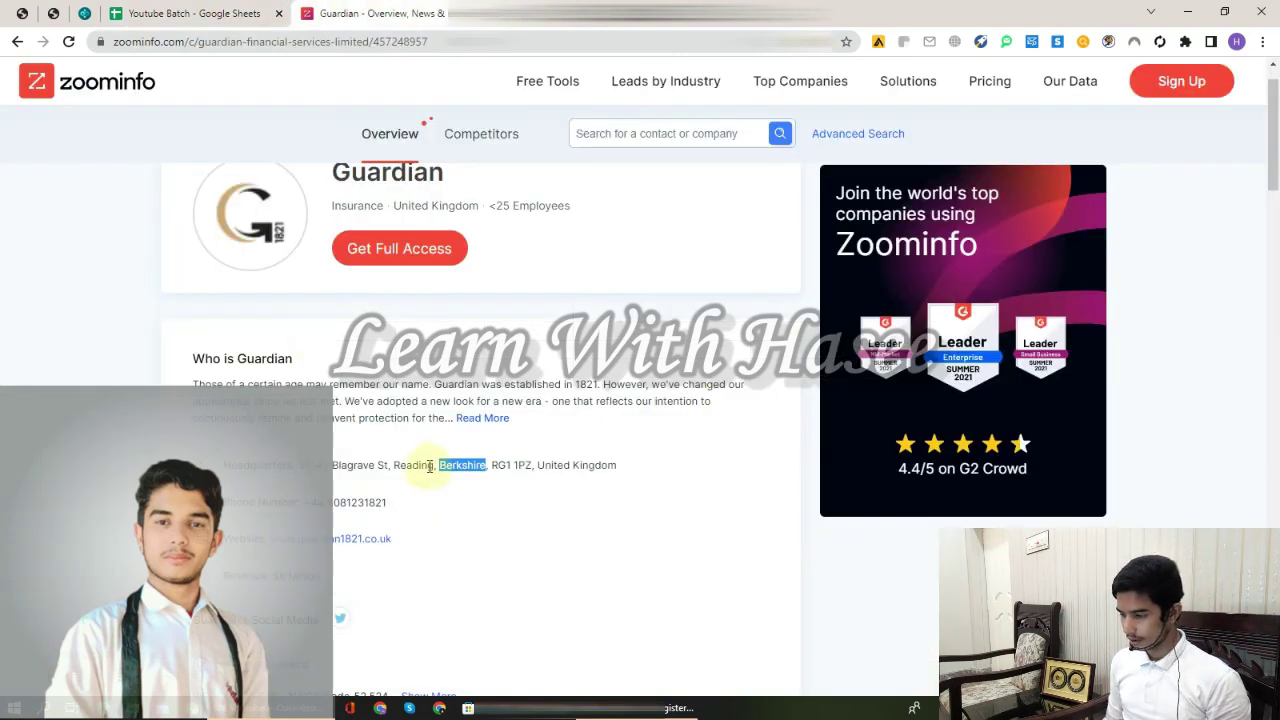
pyautogui.moveTo(433, 470); pyautogui.dragTo(394, 472)
pyautogui.hotkey('ctrl', 'c')
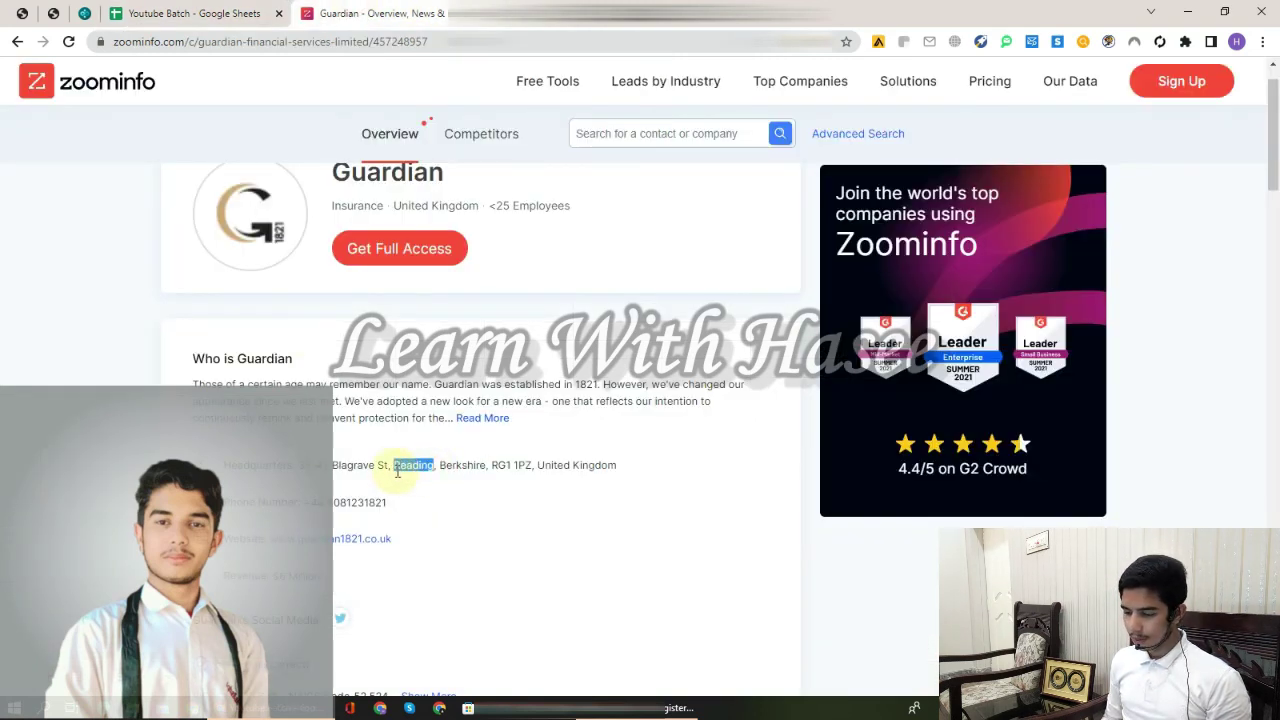
pyautogui.click(222, 9)
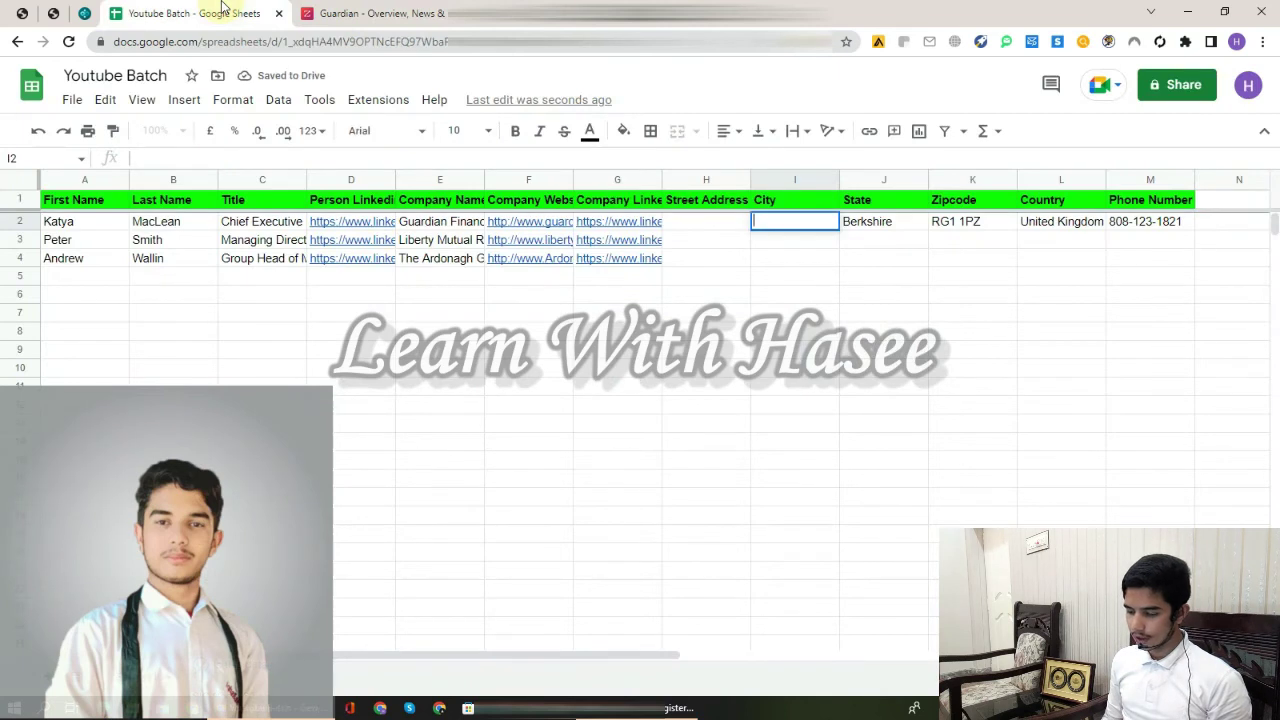
pyautogui.hotkey('ctrl', 'v')
pyautogui.press('Return')
# Copy the building number and street from Guardian's ZoomInfo headquarters address into the first record's Street Address cell
pyautogui.click(706, 221)
pyautogui.click(375, 13)
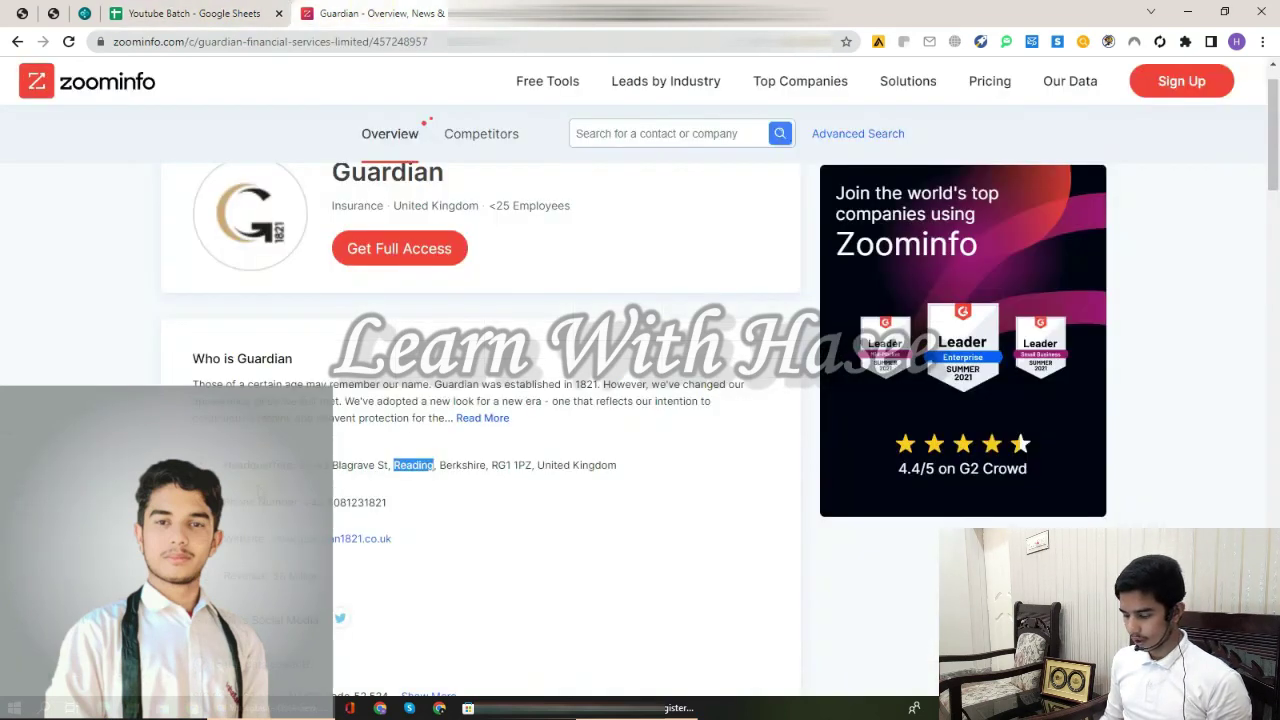
pyautogui.moveTo(300, 466); pyautogui.dragTo(398, 463)
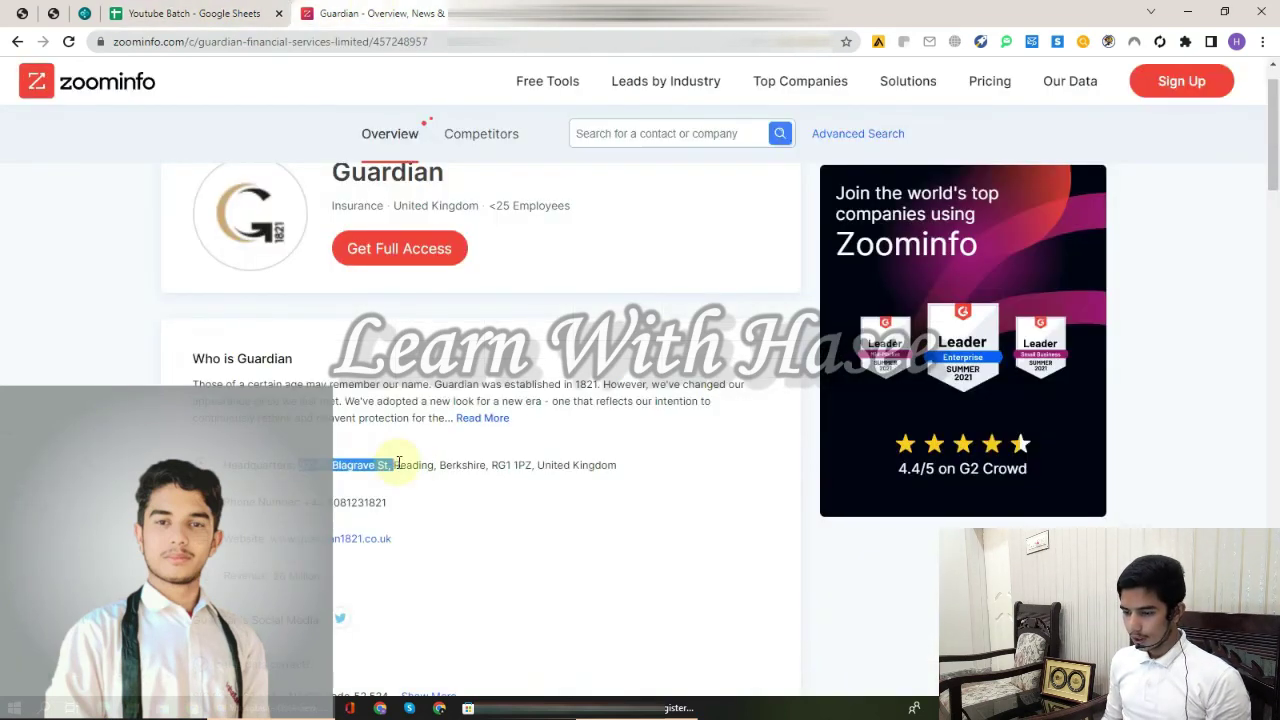
pyautogui.hotkey('ctrl', 'c')
pyautogui.click(215, 10)
pyautogui.hotkey('ctrl', 'v')
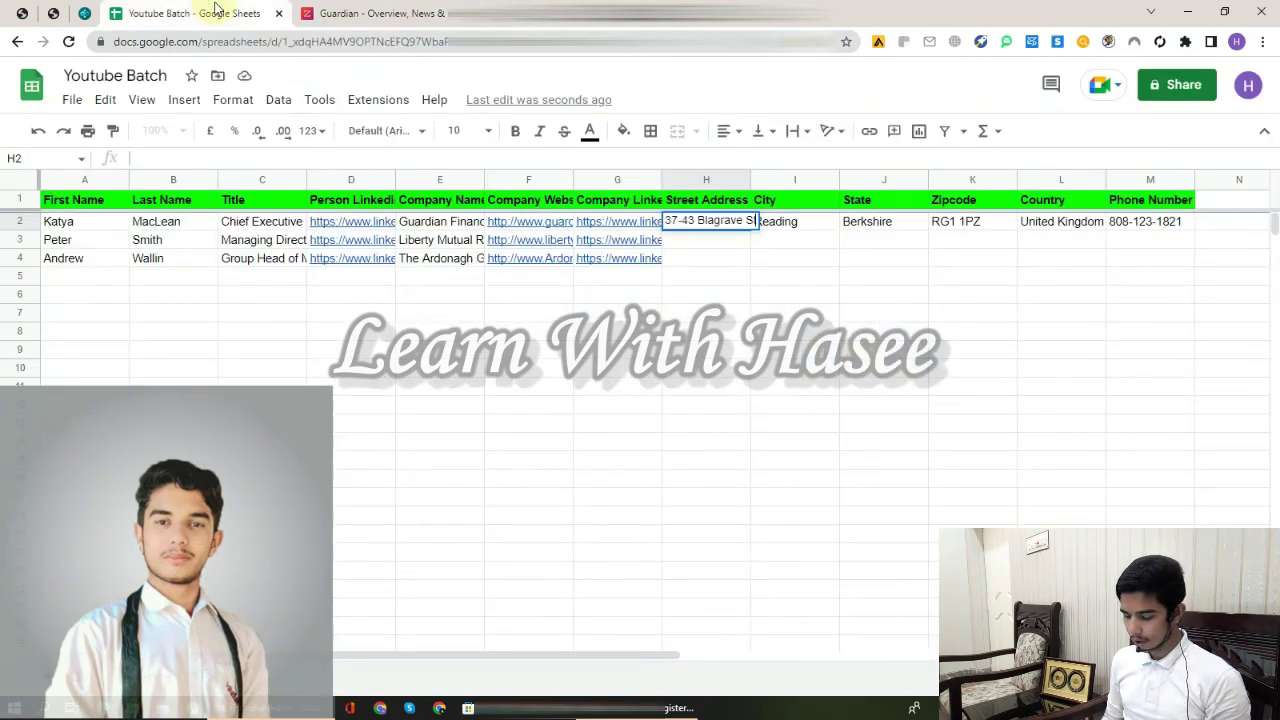
pyautogui.press('Return')
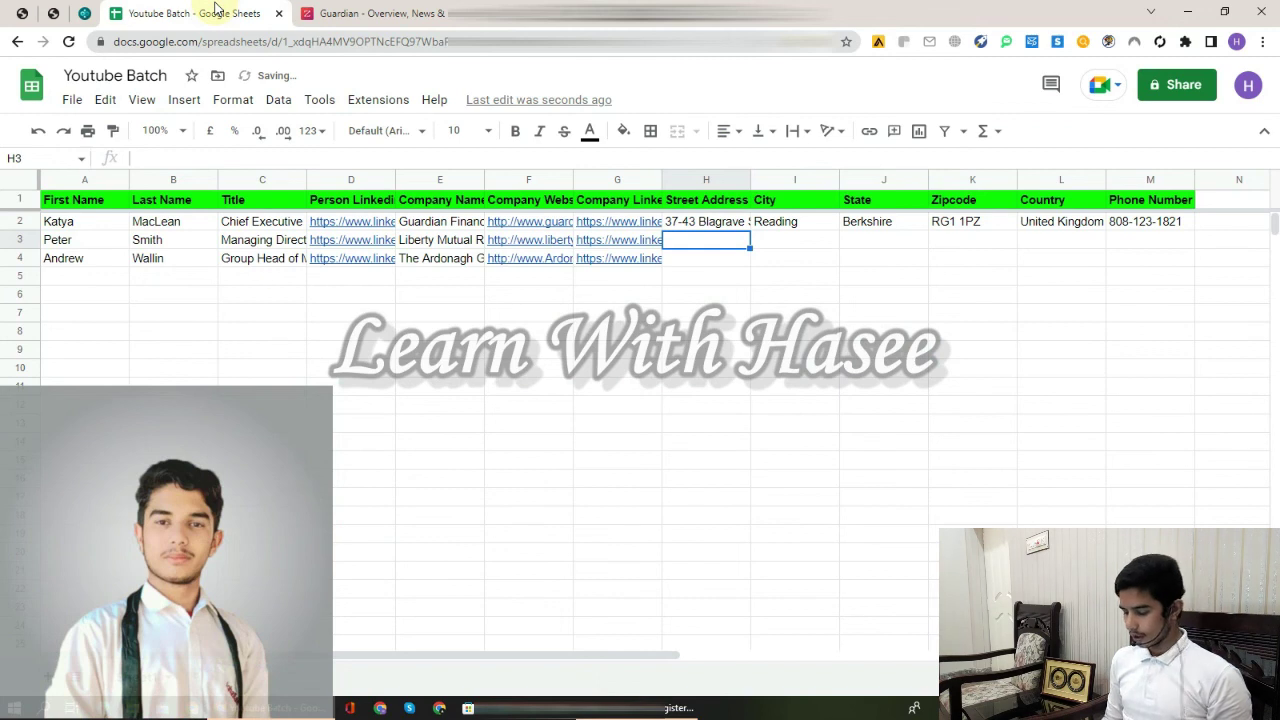